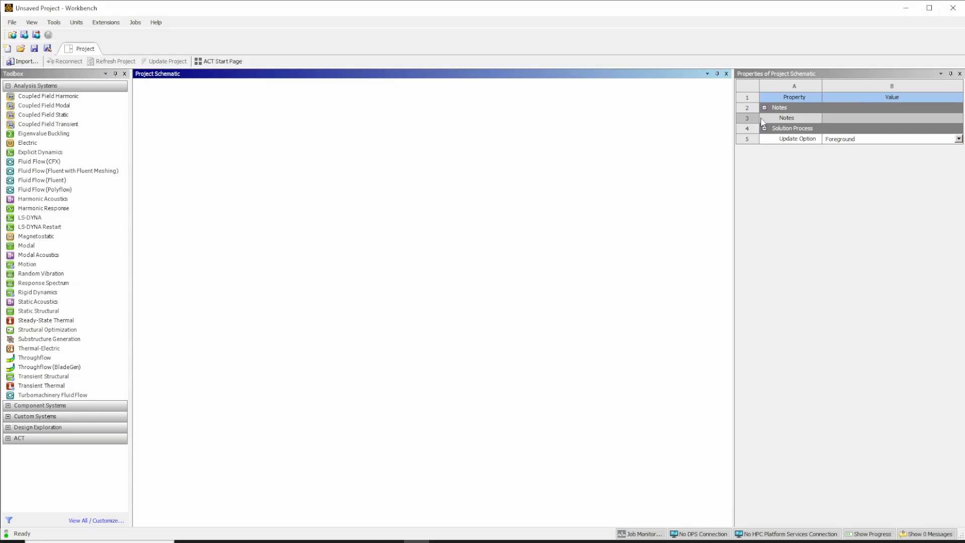
Add a Fluid Flow (Fluent with Fluent Meshing) analysis system to the project schematic, keeping its default name.
{"action": "right_click", "coordinate": [226, 149]}
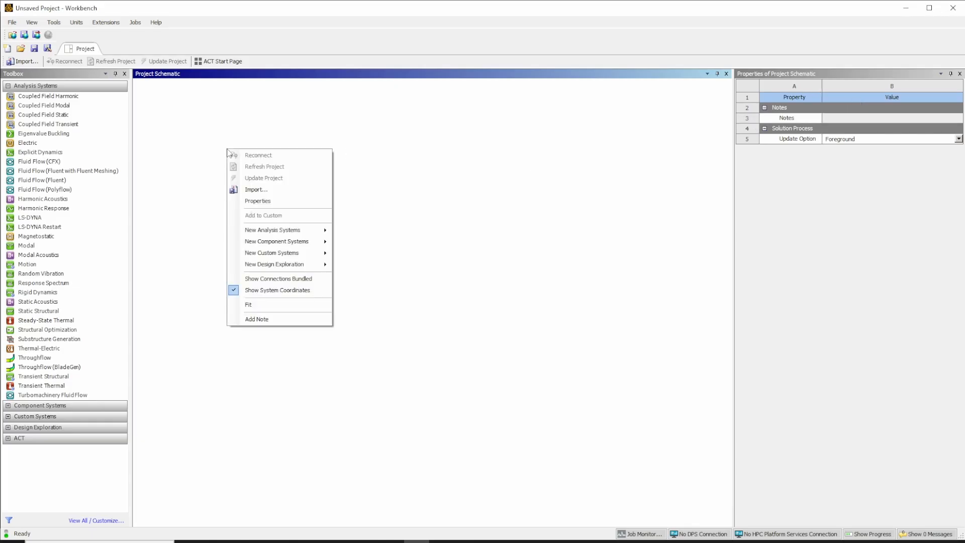
{"action": "mouse_move", "coordinate": [277, 233]}
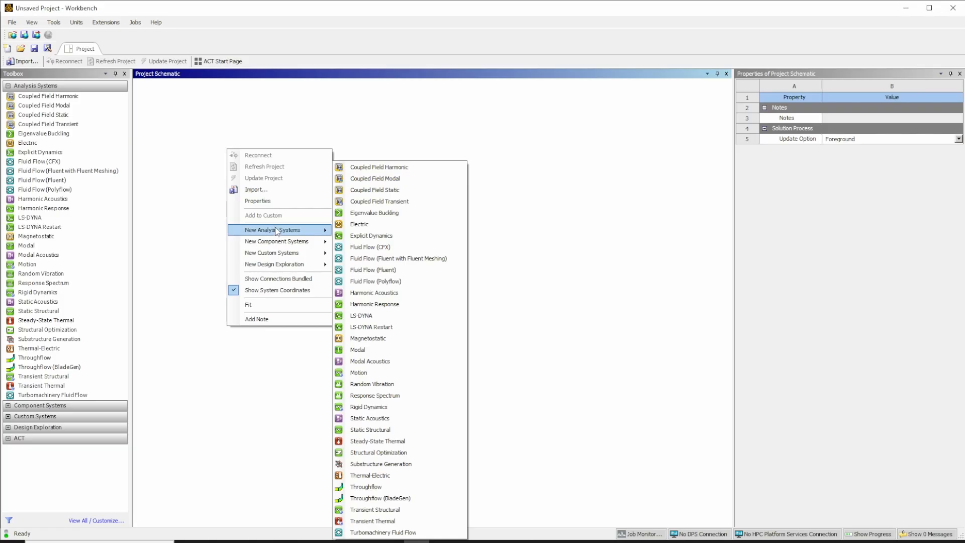
{"action": "left_click", "coordinate": [439, 259]}
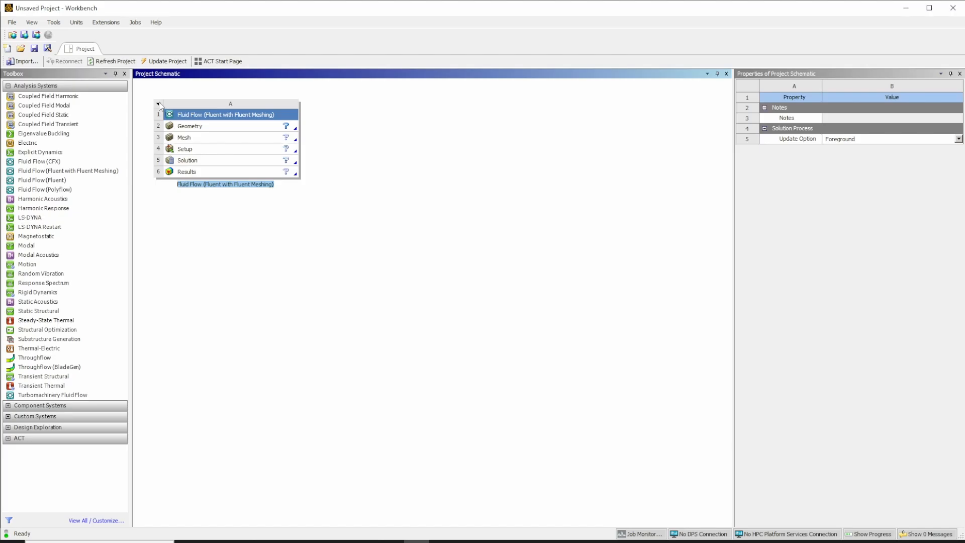
{"action": "left_click", "coordinate": [357, 242]}
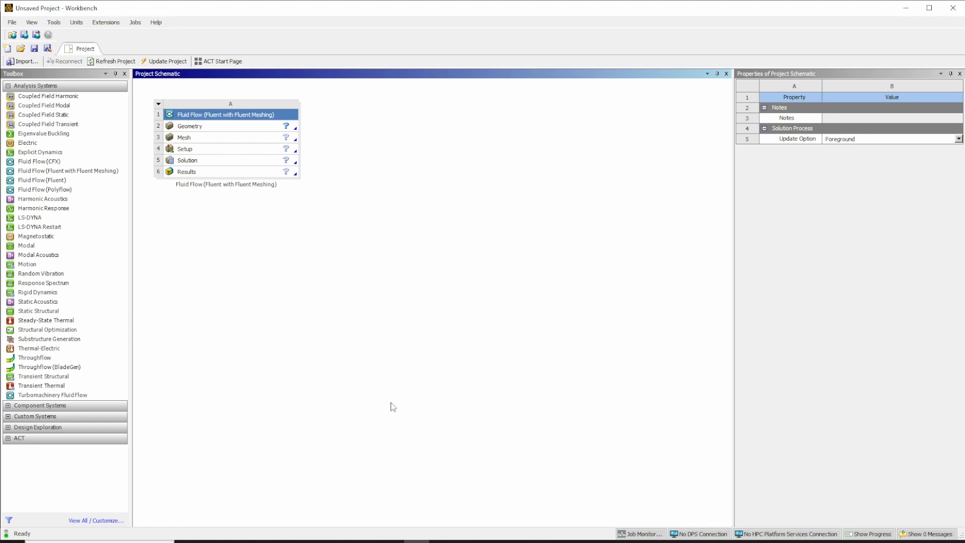
Take a screen snip of the Fluid Flow system block and paste it into the whiteboard below the Reynolds number notes.
{"action": "left_click", "coordinate": [366, 541]}
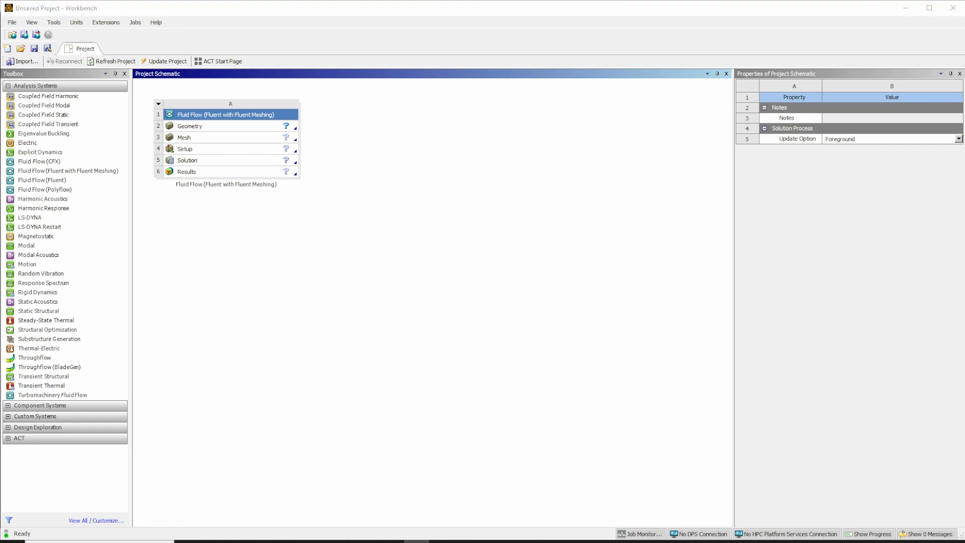
{"action": "key", "text": "ctrl+n"}
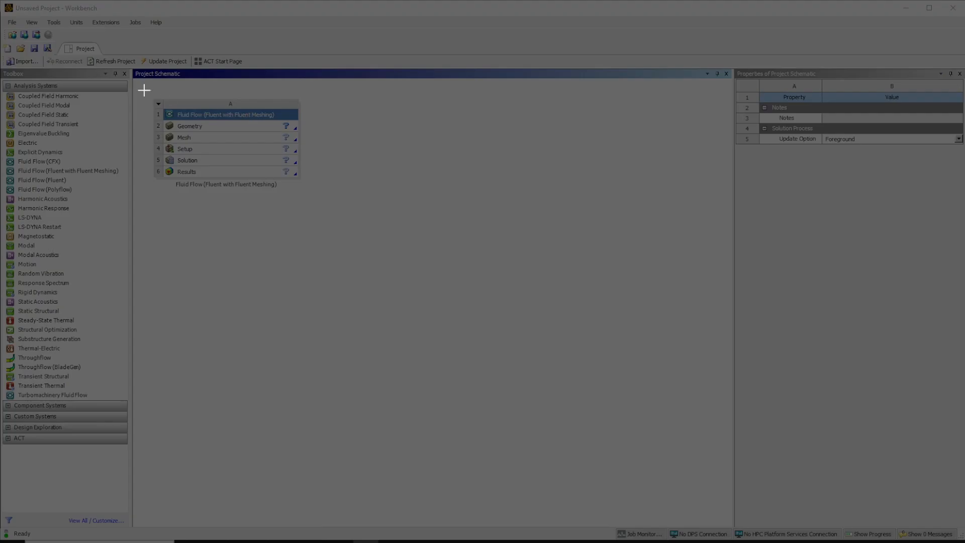
{"action": "left_click_drag", "start_coordinate": [144, 90], "coordinate": [319, 198]}
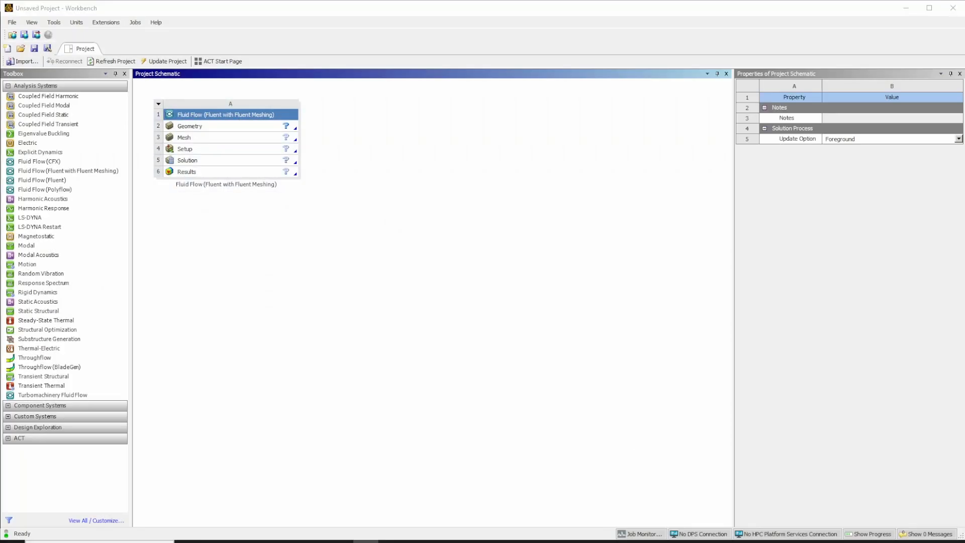
{"action": "key", "text": "alt+Tab"}
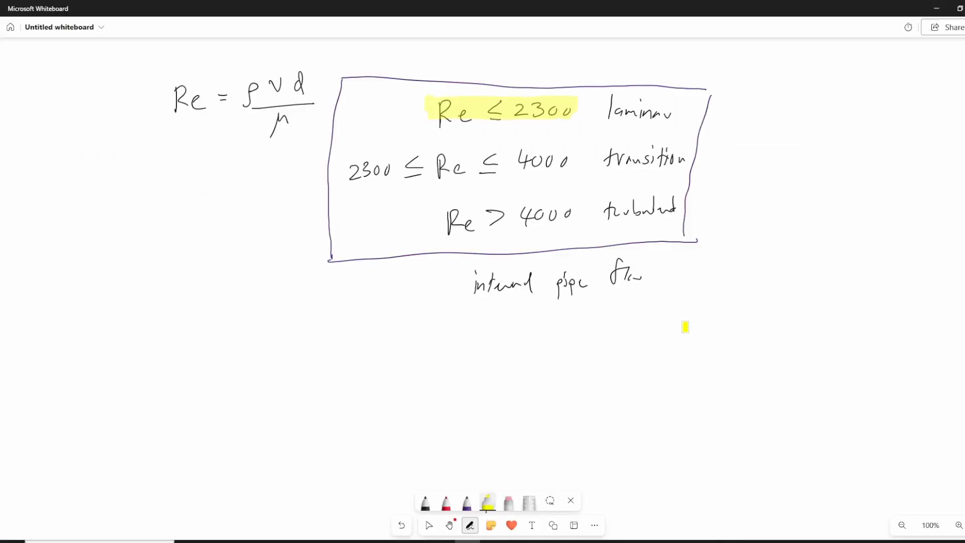
{"action": "right_click", "coordinate": [226, 299]}
{"action": "left_click", "coordinate": [264, 359]}
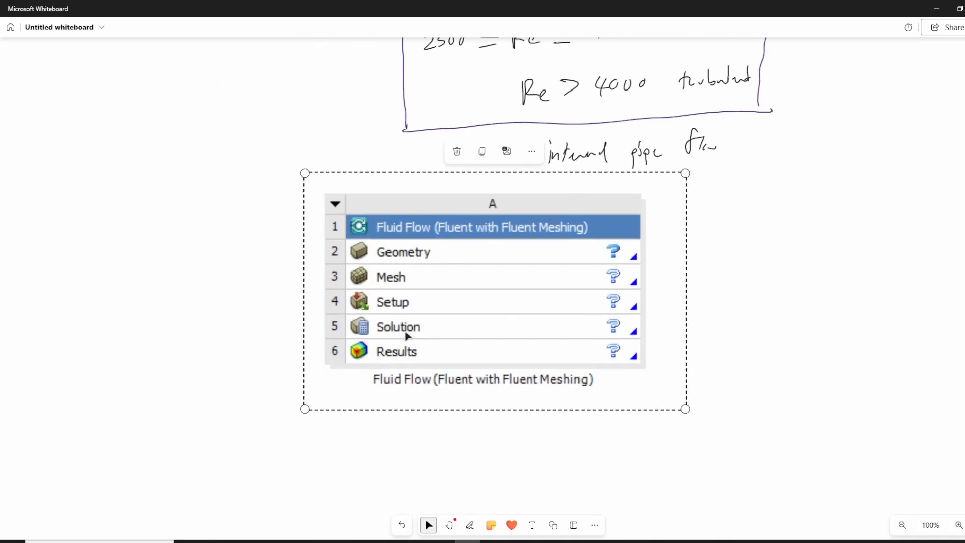
{"action": "left_click", "coordinate": [768, 259]}
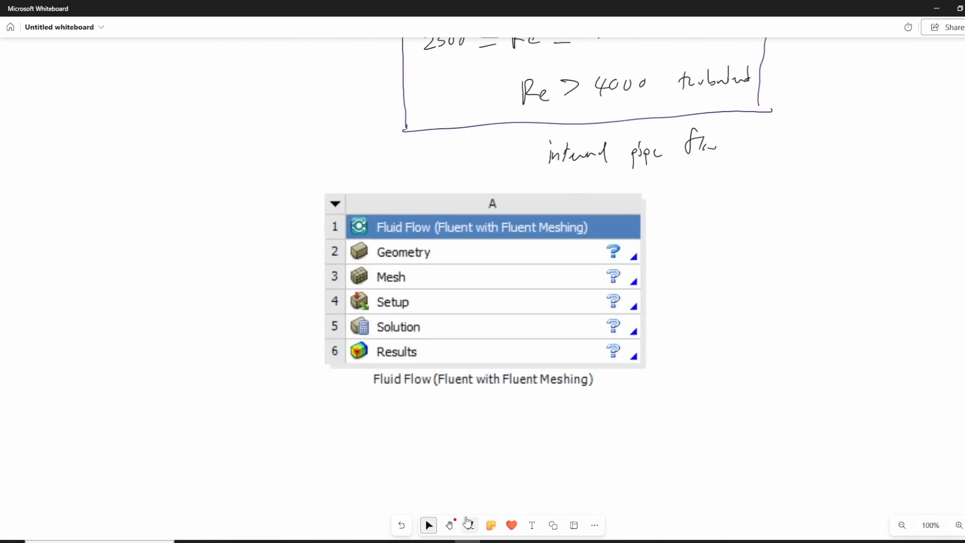
{"action": "left_click", "coordinate": [470, 525]}
{"action": "left_click_drag", "start_coordinate": [499, 306], "coordinate": [498, 389]}
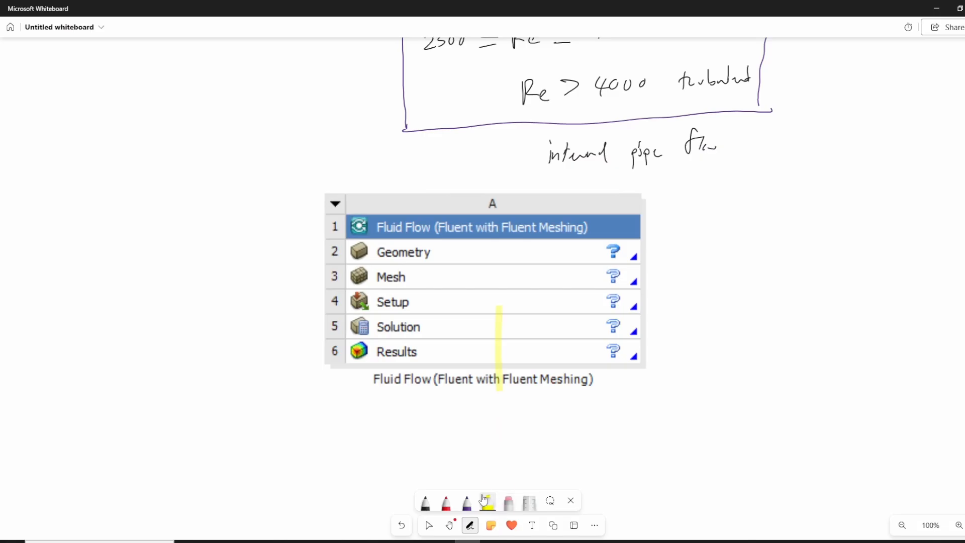
{"action": "left_click", "coordinate": [401, 525]}
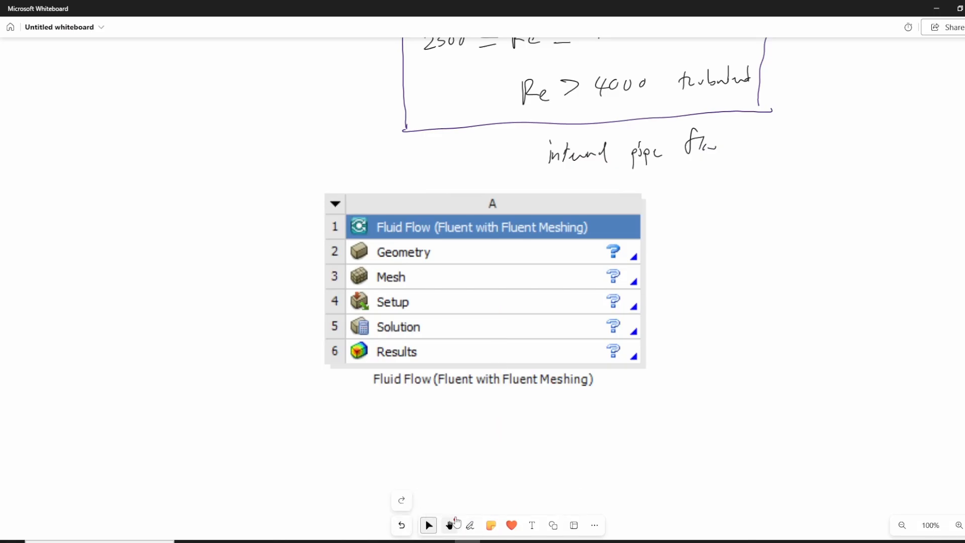
Draw a downward arrow with the black pen beside the pasted block, running from row 1 to row 6.
{"action": "left_click", "coordinate": [469, 525]}
{"action": "left_click", "coordinate": [425, 501]}
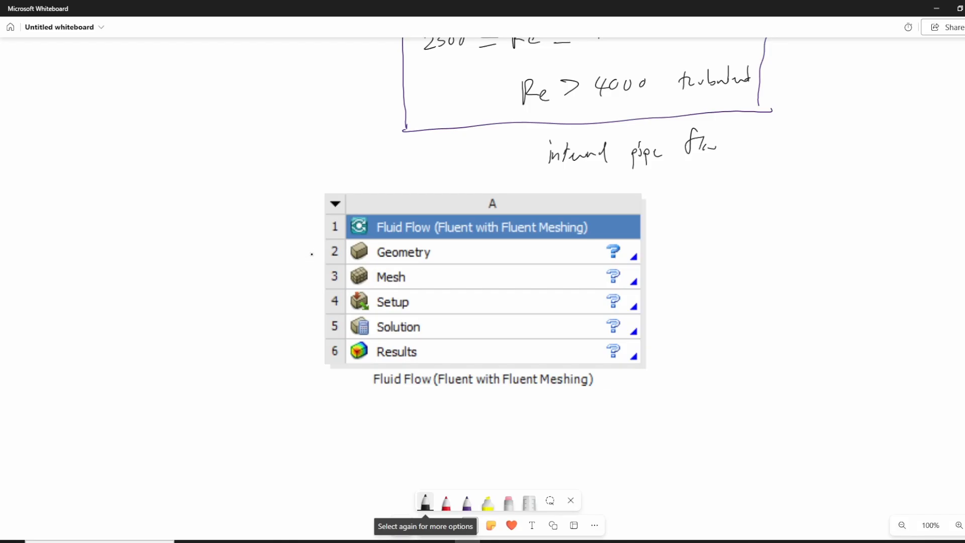
{"action": "mouse_move", "coordinate": [300, 229]}
{"action": "left_mouse_down"}
{"action": "mouse_move", "coordinate": [304, 351]}
{"action": "mouse_move", "coordinate": [312, 341]}
{"action": "left_mouse_up"}
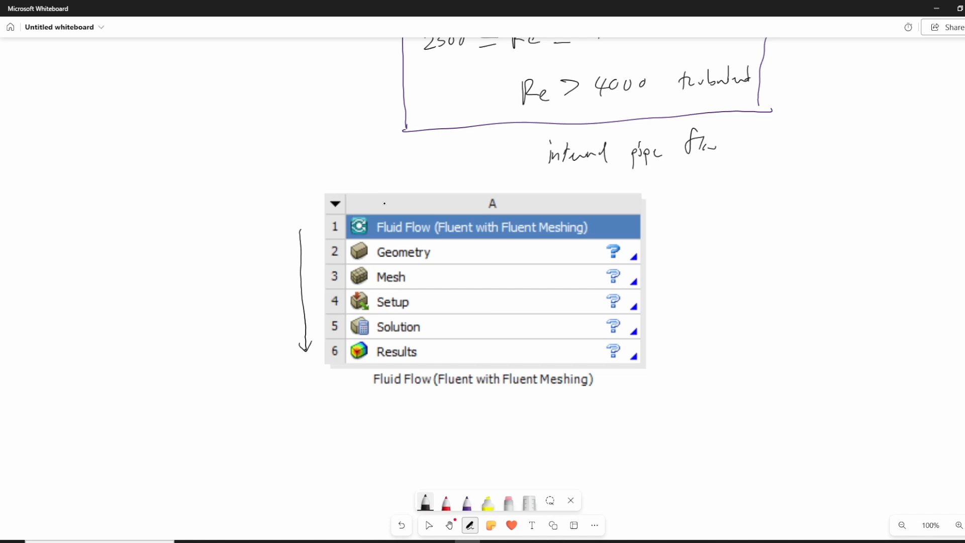
Draw arrows pointing at the Geometry and Mesh status marks and circle row number 2 on the pasted block.
{"action": "mouse_move", "coordinate": [681, 238]}
{"action": "left_mouse_down"}
{"action": "mouse_move", "coordinate": [642, 246]}
{"action": "mouse_move", "coordinate": [623, 276]}
{"action": "left_mouse_up"}
{"action": "mouse_move", "coordinate": [631, 271]}
{"action": "left_mouse_down"}
{"action": "mouse_move", "coordinate": [623, 277]}
{"action": "mouse_move", "coordinate": [634, 283]}
{"action": "left_mouse_up"}
{"action": "left_click_drag", "start_coordinate": [335, 239], "coordinate": [337, 242]}
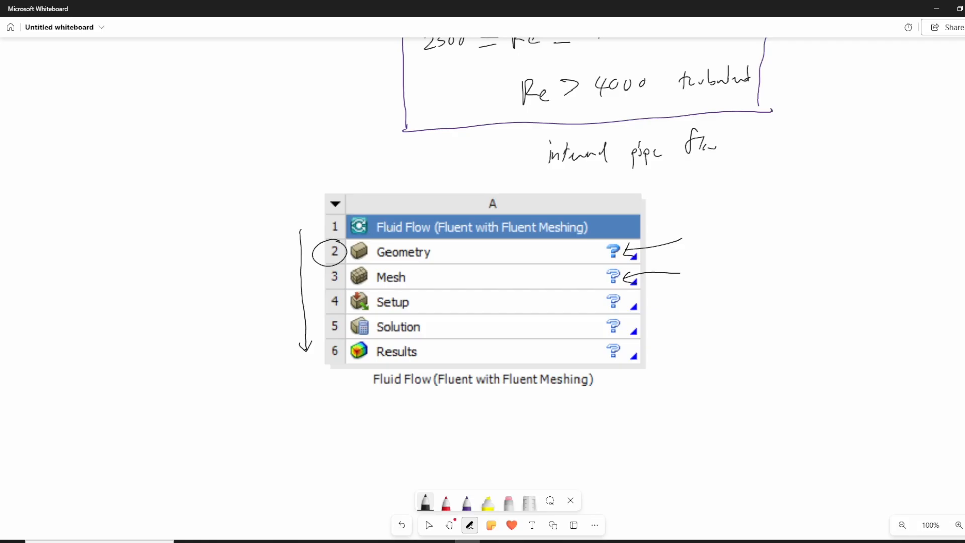
Switch back to Workbench, set the Geometry cell's analysis type to 3D, and create a new SpaceClaim geometry for it.
{"action": "key", "text": "alt+Tab"}
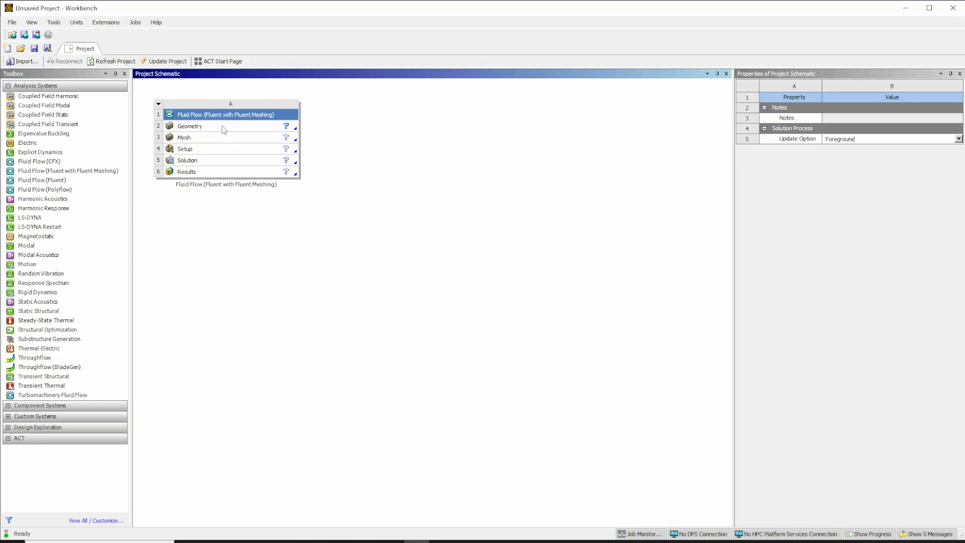
{"action": "left_click", "coordinate": [224, 127]}
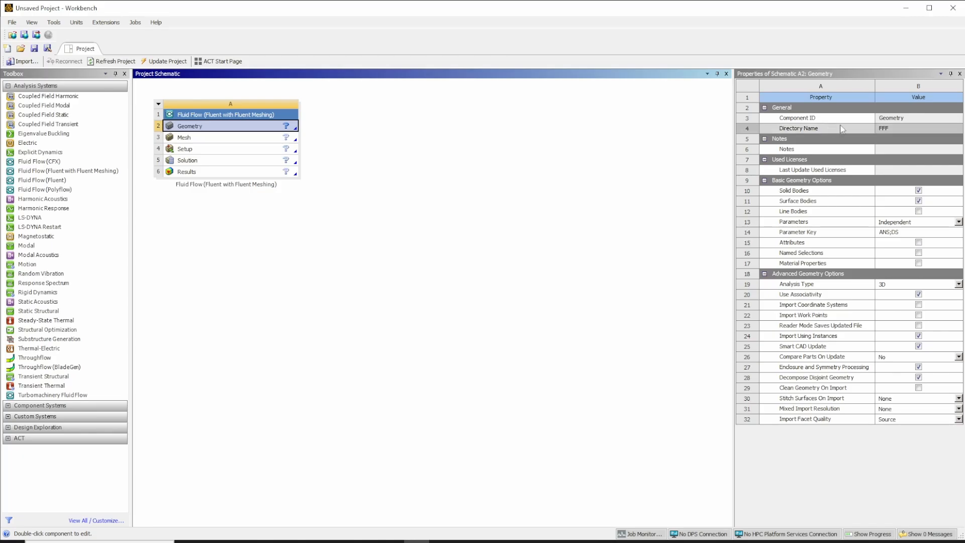
{"action": "left_click", "coordinate": [895, 286]}
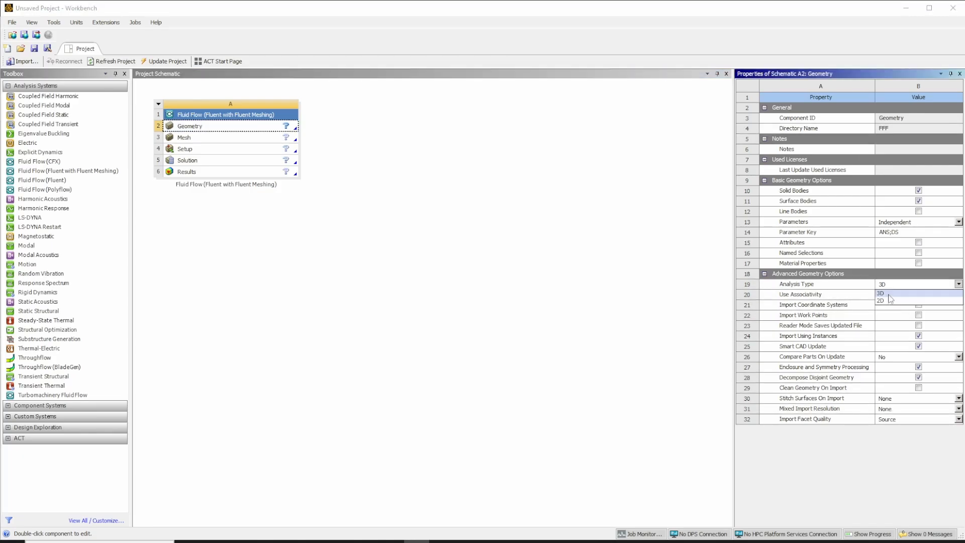
{"action": "left_click", "coordinate": [887, 293]}
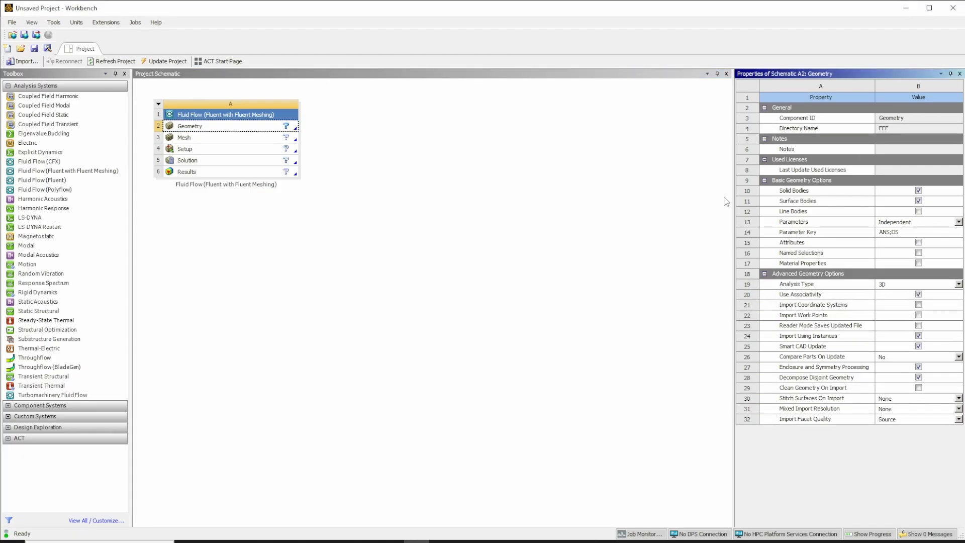
{"action": "right_click", "coordinate": [264, 130]}
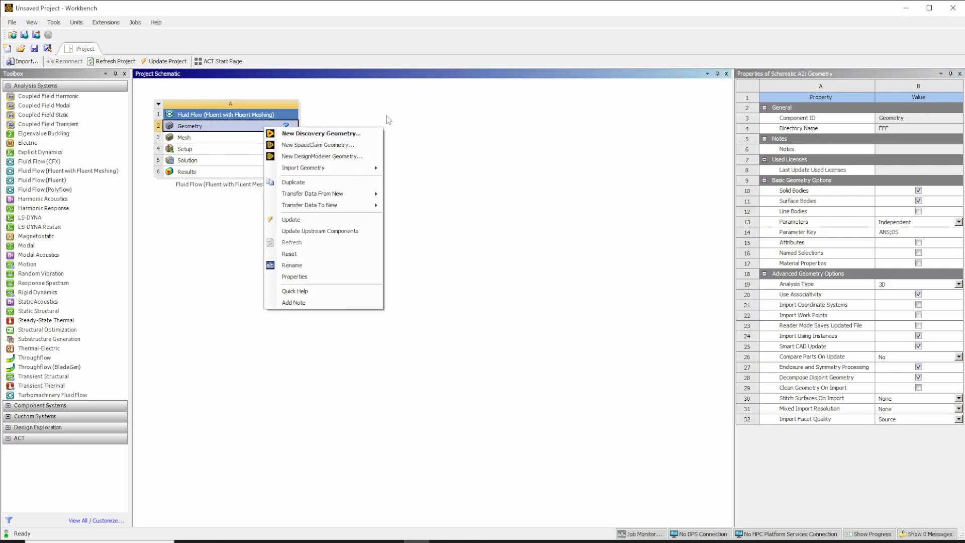
{"action": "left_click", "coordinate": [346, 145]}
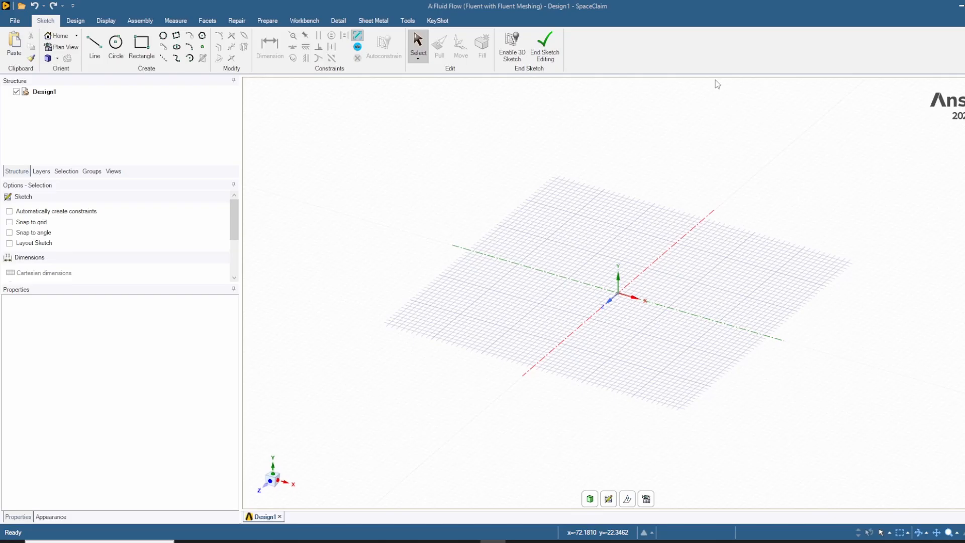
{"action": "left_click", "coordinate": [78, 25]}
{"action": "left_click", "coordinate": [106, 22]}
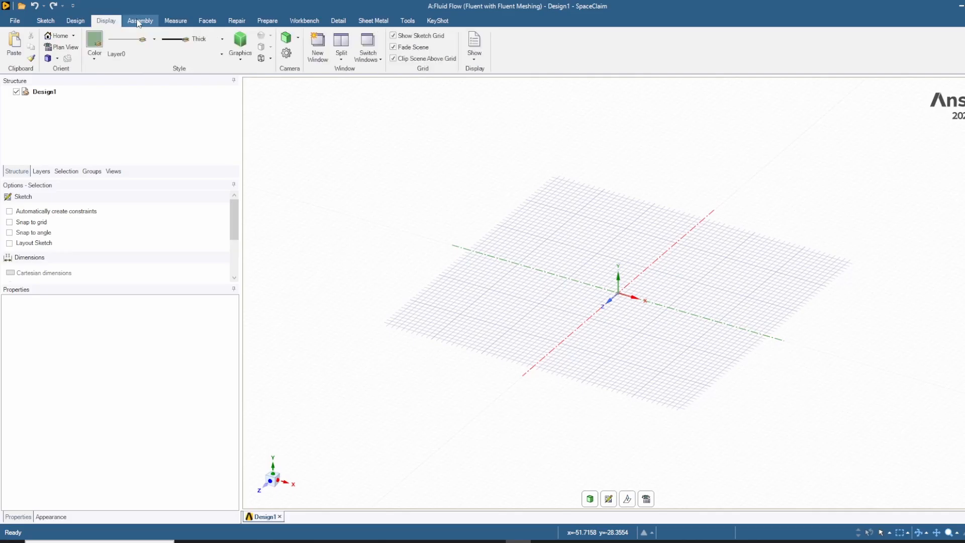
{"action": "left_click", "coordinate": [139, 22]}
{"action": "left_click", "coordinate": [47, 23]}
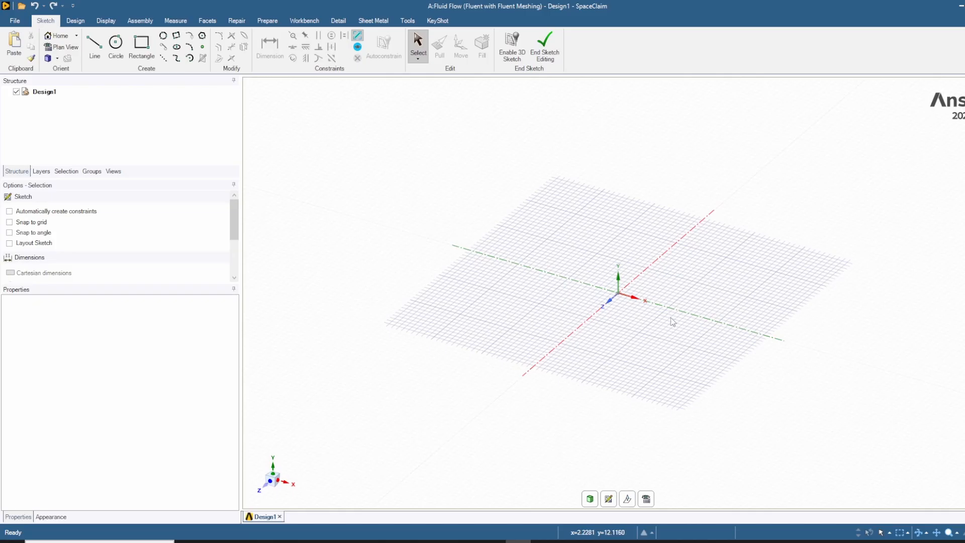
Sketch a circle of 10 mm diameter centred on the origin, checking the pipe diameter on the Test Matrix slide.
{"action": "left_click", "coordinate": [116, 46]}
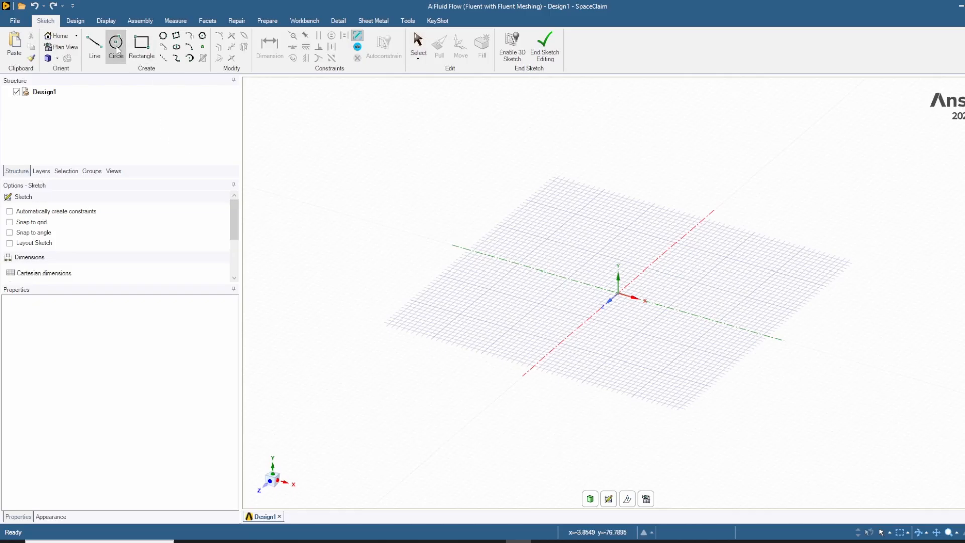
{"action": "left_click", "coordinate": [618, 293]}
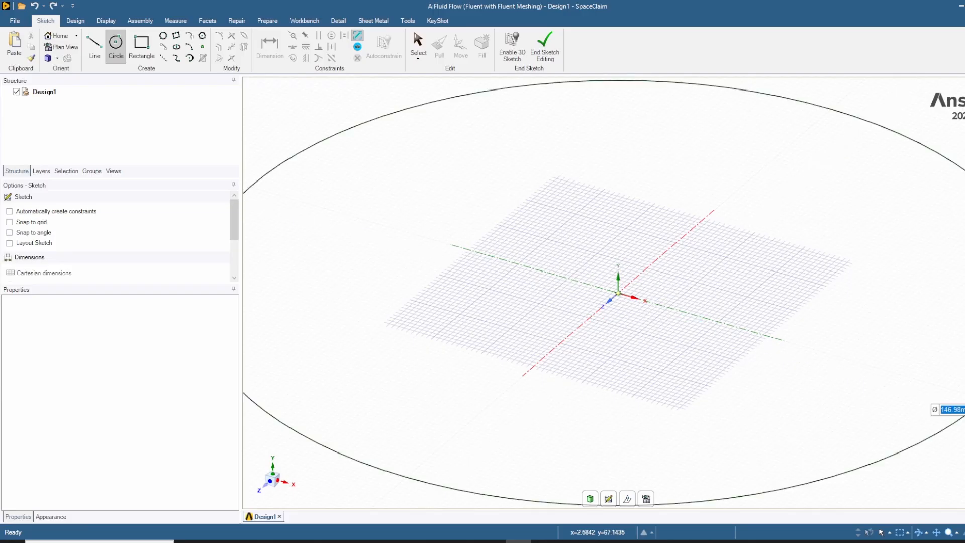
{"action": "key", "text": "alt+Tab"}
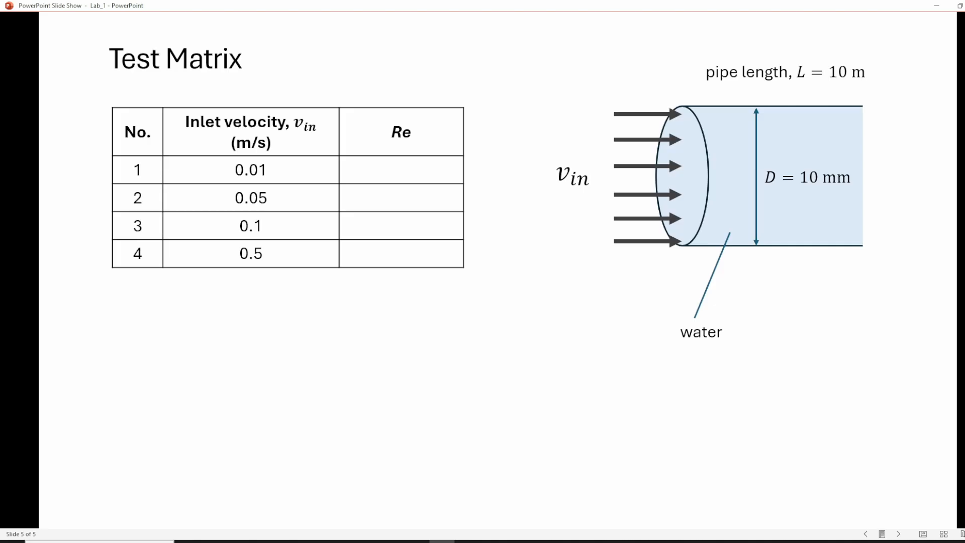
{"action": "key", "text": "alt+Tab"}
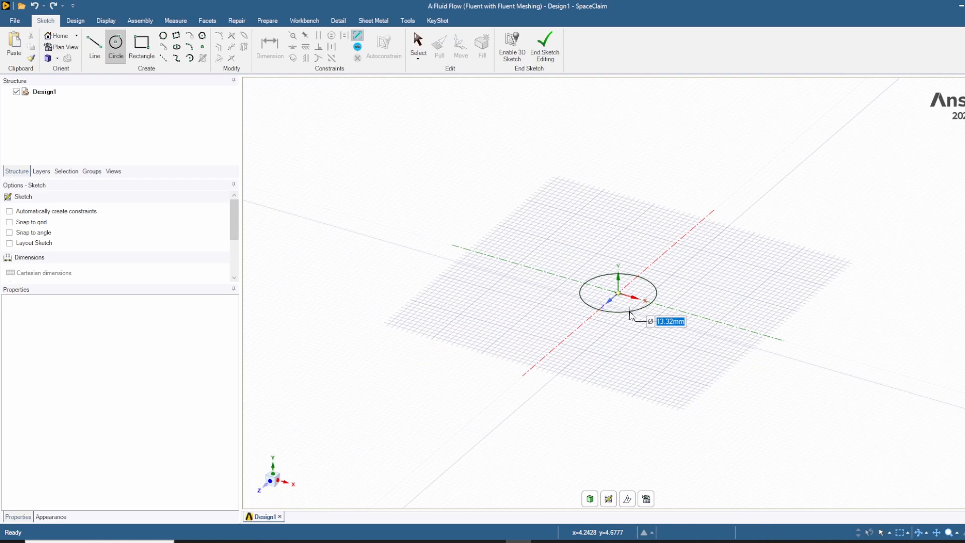
{"action": "type", "text": "10"}
{"action": "key", "text": "Return"}
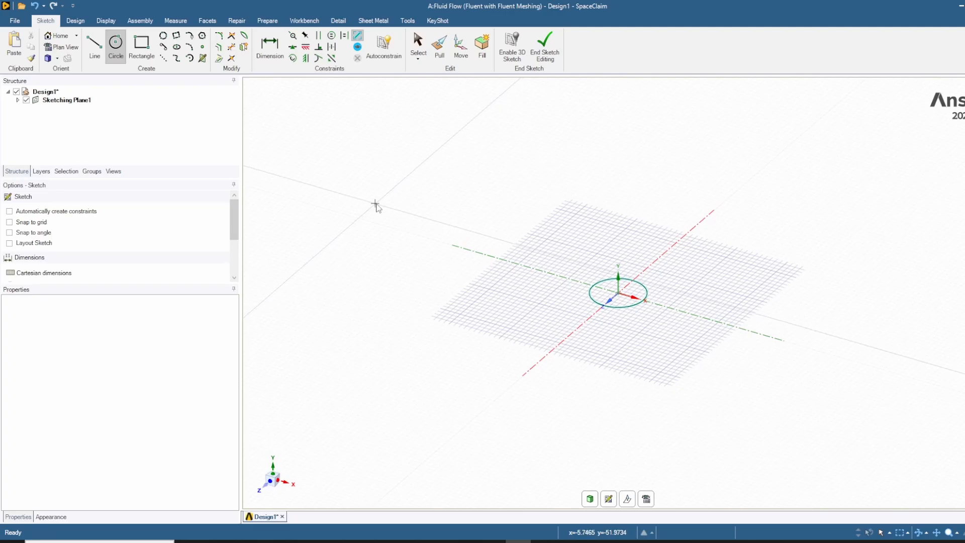
Inspect the sketched circle and its sketching plane from directly above and from several oblique angles.
{"action": "left_click", "coordinate": [273, 465]}
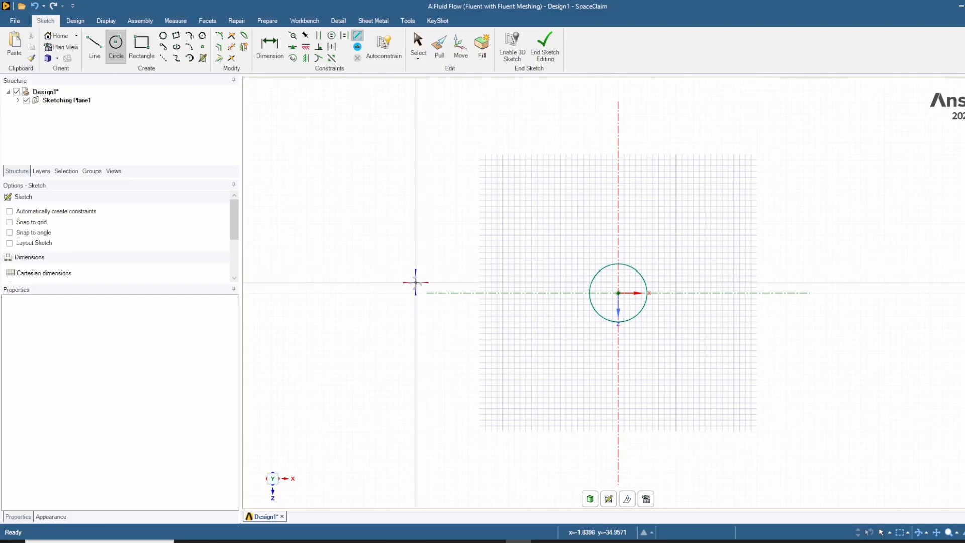
{"action": "mouse_move", "coordinate": [416, 283]}
{"action": "middle_mouse_down"}
{"action": "mouse_move", "coordinate": [416, 230]}
{"action": "mouse_move", "coordinate": [456, 312]}
{"action": "mouse_move", "coordinate": [431, 272]}
{"action": "mouse_move", "coordinate": [420, 308]}
{"action": "mouse_move", "coordinate": [442, 269]}
{"action": "middle_mouse_up"}
{"action": "mouse_move", "coordinate": [664, 352]}
{"action": "middle_mouse_down"}
{"action": "mouse_move", "coordinate": [637, 375]}
{"action": "mouse_move", "coordinate": [670, 397]}
{"action": "mouse_move", "coordinate": [646, 398]}
{"action": "mouse_move", "coordinate": [689, 412]}
{"action": "mouse_move", "coordinate": [641, 387]}
{"action": "mouse_move", "coordinate": [652, 416]}
{"action": "mouse_move", "coordinate": [471, 310]}
{"action": "mouse_move", "coordinate": [472, 274]}
{"action": "mouse_move", "coordinate": [741, 302]}
{"action": "mouse_move", "coordinate": [754, 323]}
{"action": "mouse_move", "coordinate": [741, 301]}
{"action": "mouse_move", "coordinate": [757, 312]}
{"action": "middle_mouse_up"}
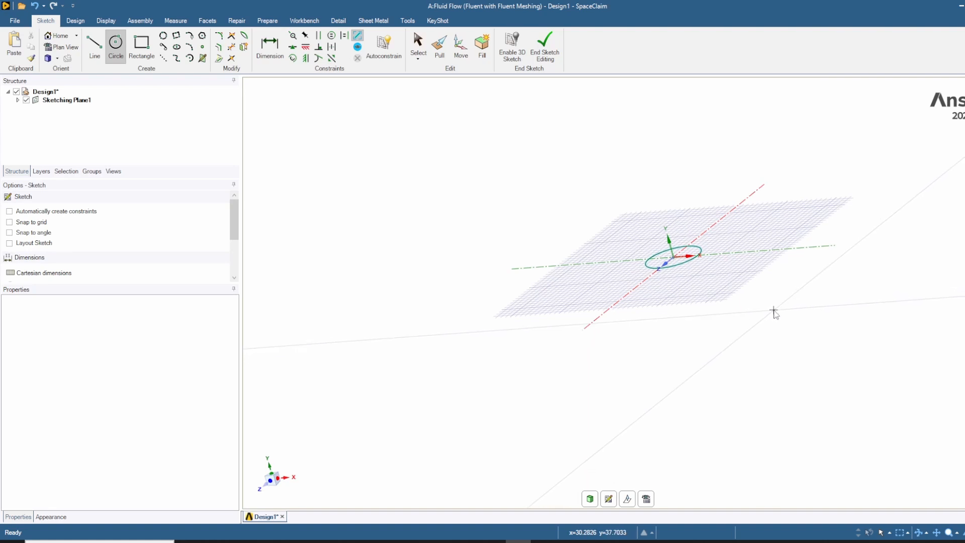
{"action": "mouse_move", "coordinate": [774, 325]}
{"action": "middle_mouse_down", "text": "shift"}
{"action": "mouse_move", "coordinate": [728, 338]}
{"action": "mouse_move", "coordinate": [722, 377]}
{"action": "middle_mouse_up", "text": "shift"}
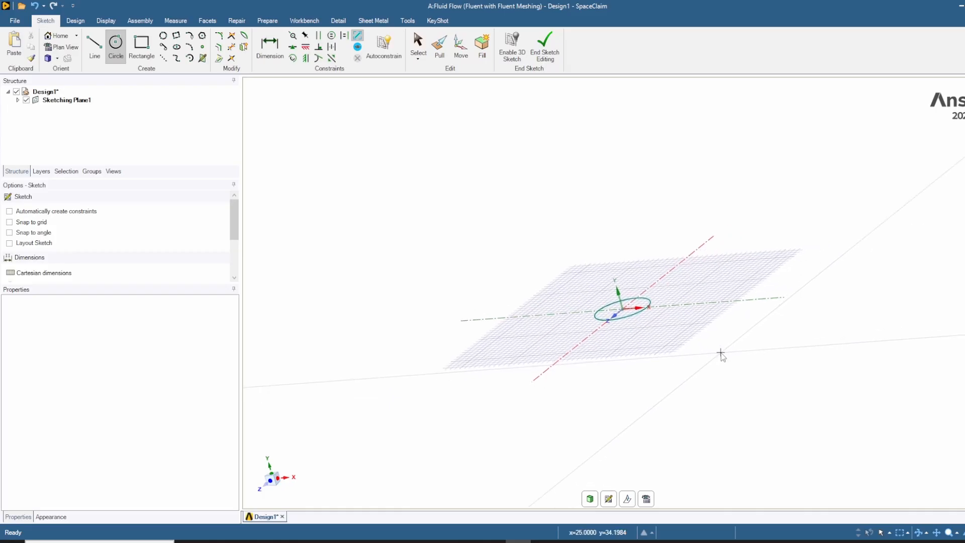
{"action": "mouse_move", "coordinate": [721, 355]}
{"action": "middle_mouse_down"}
{"action": "mouse_move", "coordinate": [730, 322]}
{"action": "mouse_move", "coordinate": [743, 341]}
{"action": "mouse_move", "coordinate": [743, 282]}
{"action": "mouse_move", "coordinate": [721, 384]}
{"action": "mouse_move", "coordinate": [751, 349]}
{"action": "middle_mouse_up"}
{"action": "mouse_move", "coordinate": [545, 200]}
{"action": "middle_mouse_down"}
{"action": "mouse_move", "coordinate": [478, 157]}
{"action": "mouse_move", "coordinate": [546, 201]}
{"action": "middle_mouse_up"}
{"action": "middle_click_drag", "start_coordinate": [721, 383], "coordinate": [695, 383], "text": "shift"}
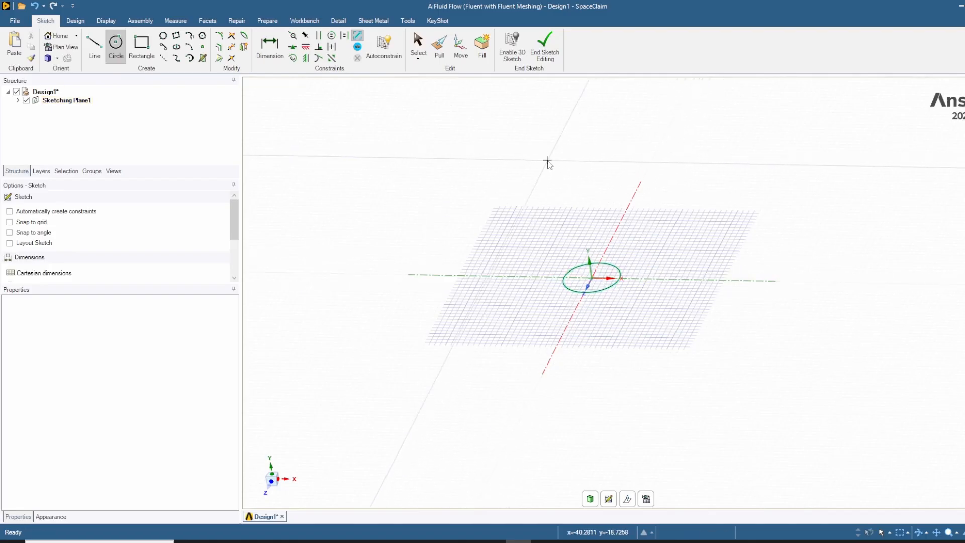
Pull the circular face upward along the Y axis to form a solid cylinder 10000 mm long.
{"action": "left_click", "coordinate": [444, 49]}
{"action": "left_click", "coordinate": [590, 265]}
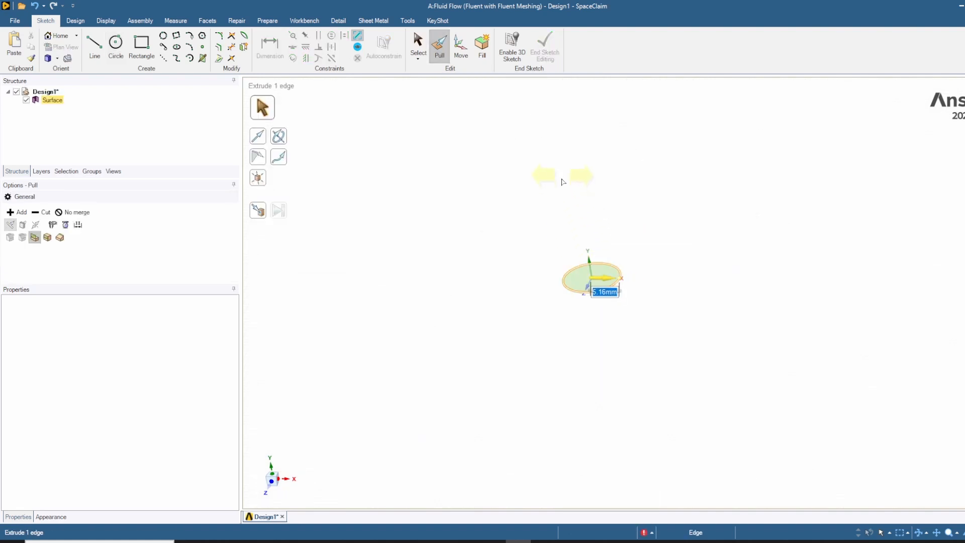
{"action": "left_click", "coordinate": [601, 274]}
{"action": "left_click_drag", "start_coordinate": [601, 274], "coordinate": [580, 188]}
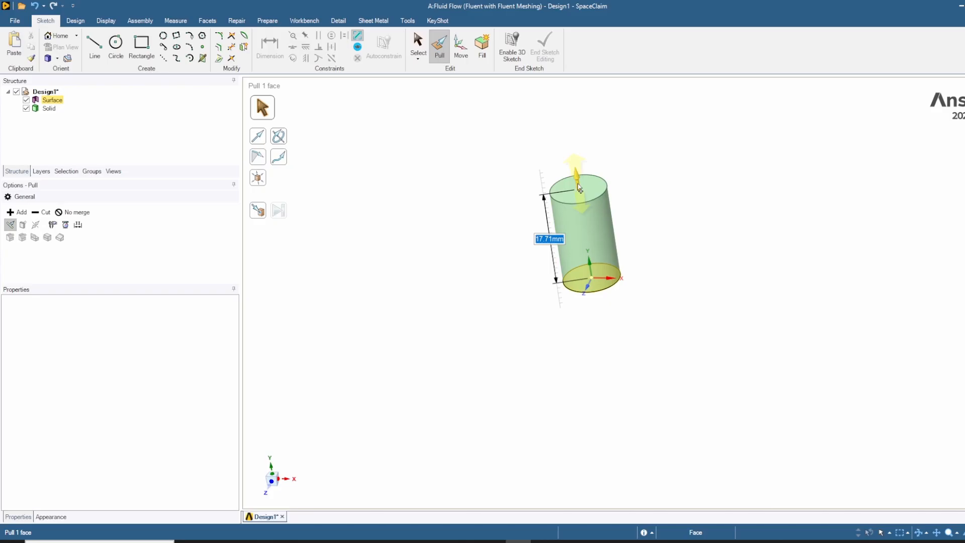
{"action": "type", "text": "1000"}
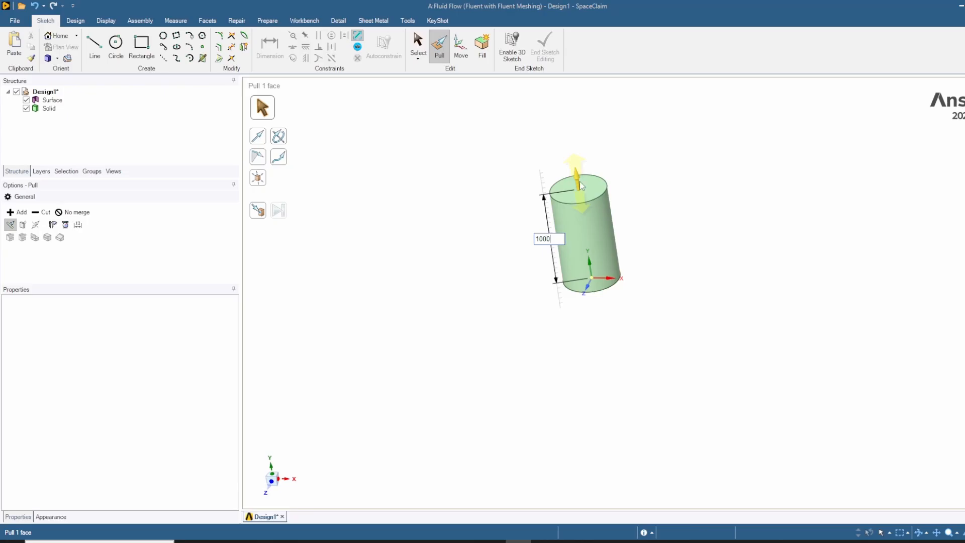
{"action": "type", "text": "0"}
{"action": "key", "text": "Return"}
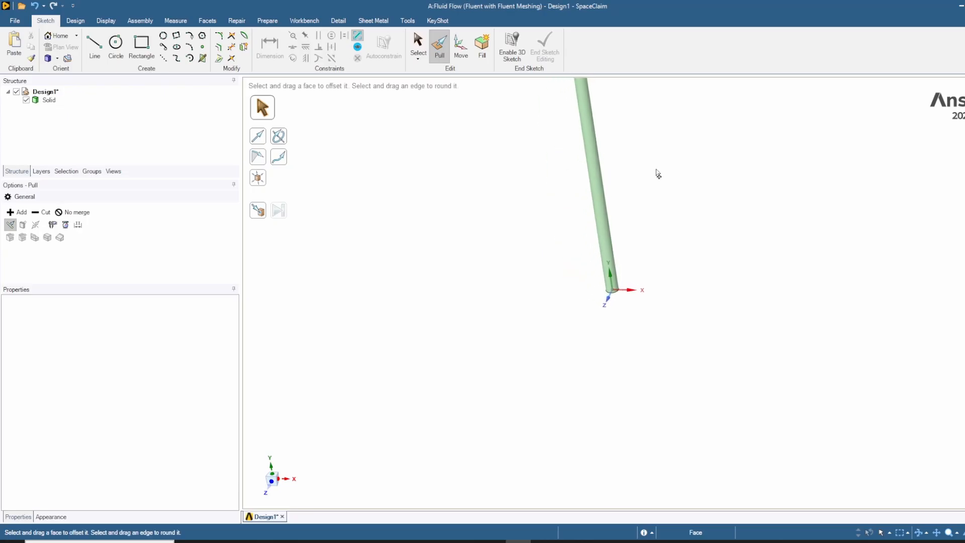
Examine the full length of the extruded pipe and its end from different angles and distances.
{"action": "scroll", "coordinate": [639, 164], "scroll_direction": "down", "scroll_amount": 5}
{"action": "scroll", "coordinate": [628, 130], "scroll_direction": "up", "scroll_amount": 5}
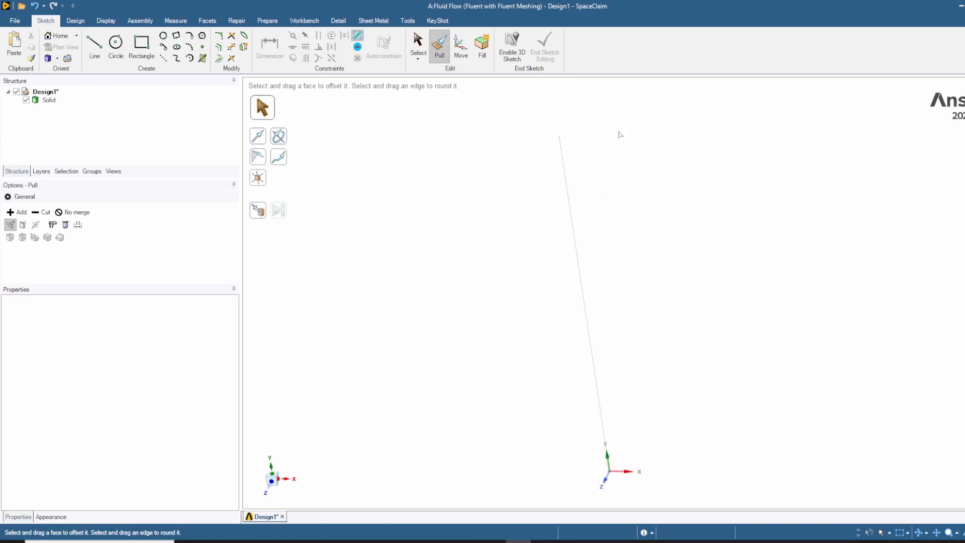
{"action": "scroll", "coordinate": [606, 205], "scroll_direction": "up", "scroll_amount": 5}
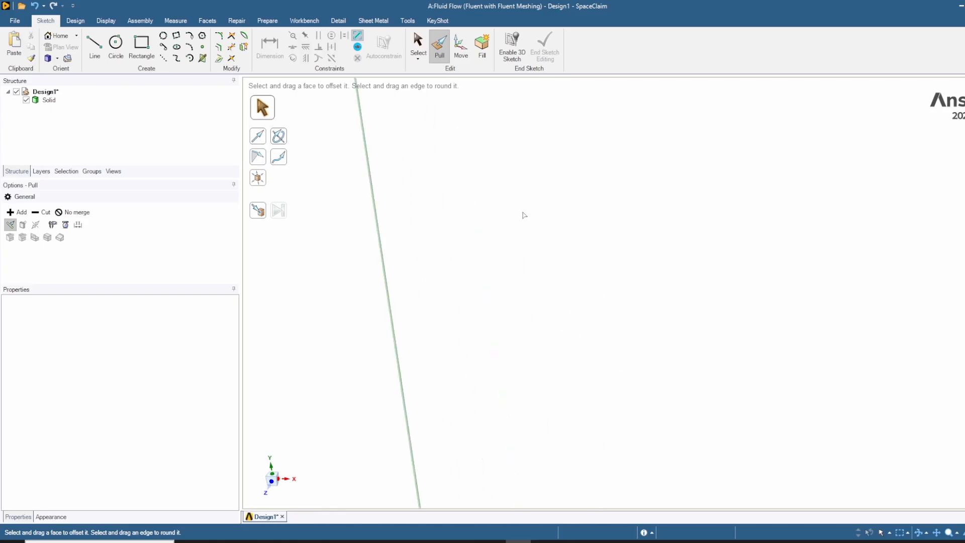
{"action": "middle_click_drag", "start_coordinate": [534, 222], "coordinate": [538, 289]}
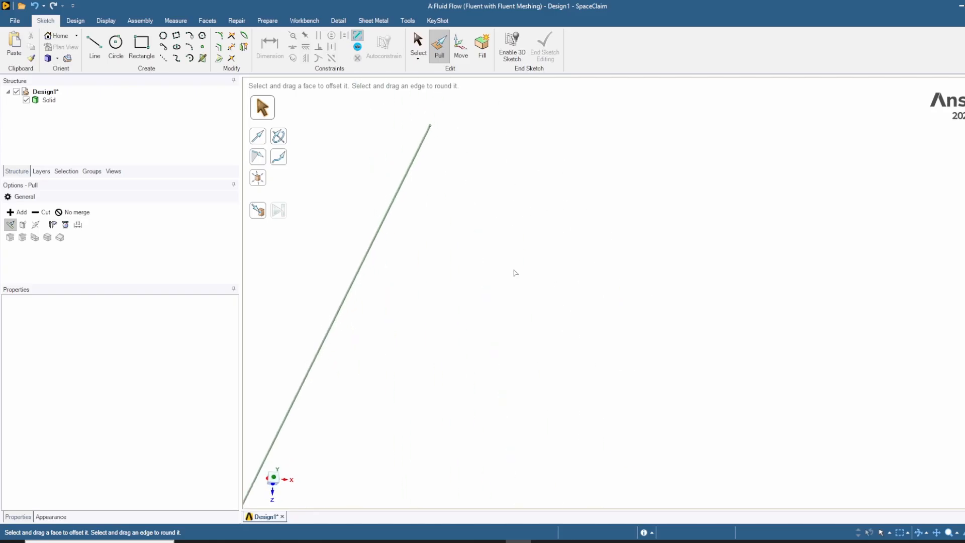
{"action": "scroll", "coordinate": [396, 228], "scroll_direction": "down", "scroll_amount": 3}
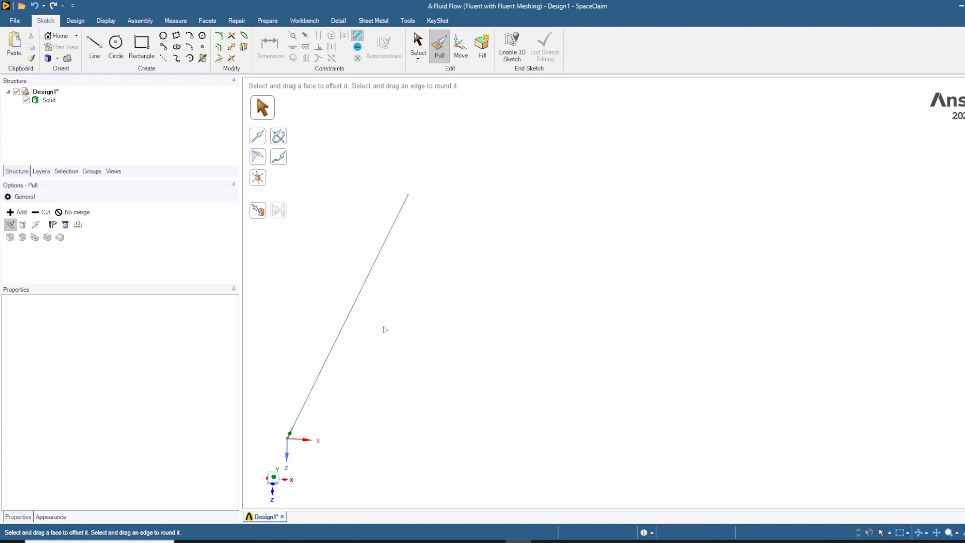
{"action": "mouse_move", "coordinate": [366, 392]}
{"action": "middle_mouse_down"}
{"action": "mouse_move", "coordinate": [435, 366]}
{"action": "mouse_move", "coordinate": [416, 398]}
{"action": "middle_mouse_up"}
{"action": "scroll", "coordinate": [355, 361], "scroll_direction": "down", "scroll_amount": 3}
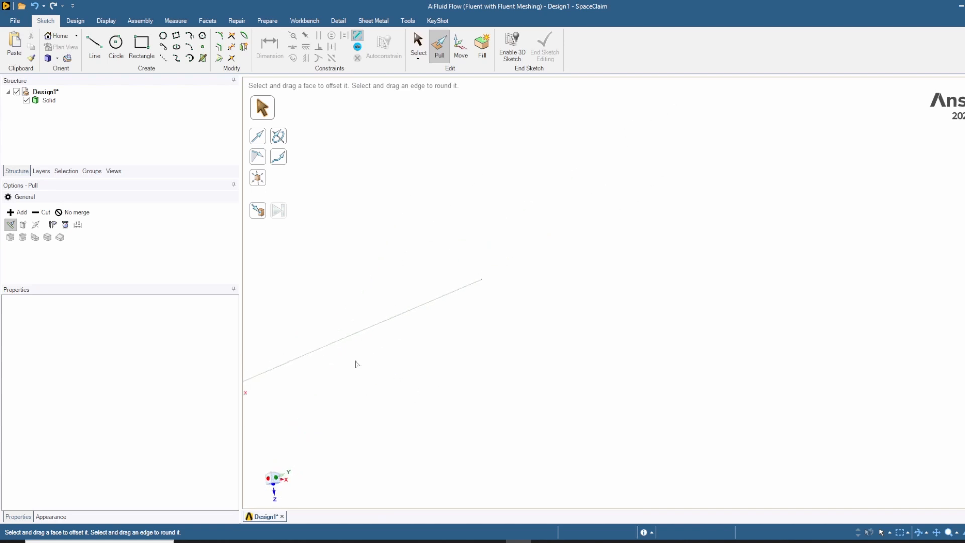
{"action": "scroll", "coordinate": [356, 361], "scroll_direction": "up", "scroll_amount": 5}
{"action": "scroll", "coordinate": [356, 361], "scroll_direction": "down", "scroll_amount": 1}
{"action": "middle_click_drag", "start_coordinate": [356, 365], "coordinate": [676, 336], "text": "shift"}
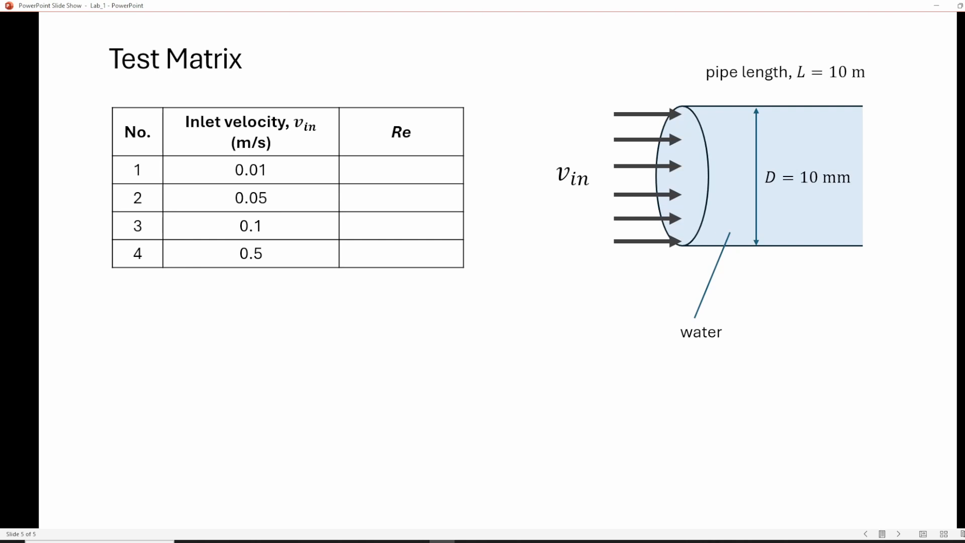
Switch to the PowerPoint slides and capture a screen snip of the pipe diagram on the Problem Description slide.
{"action": "key", "text": "Left"}
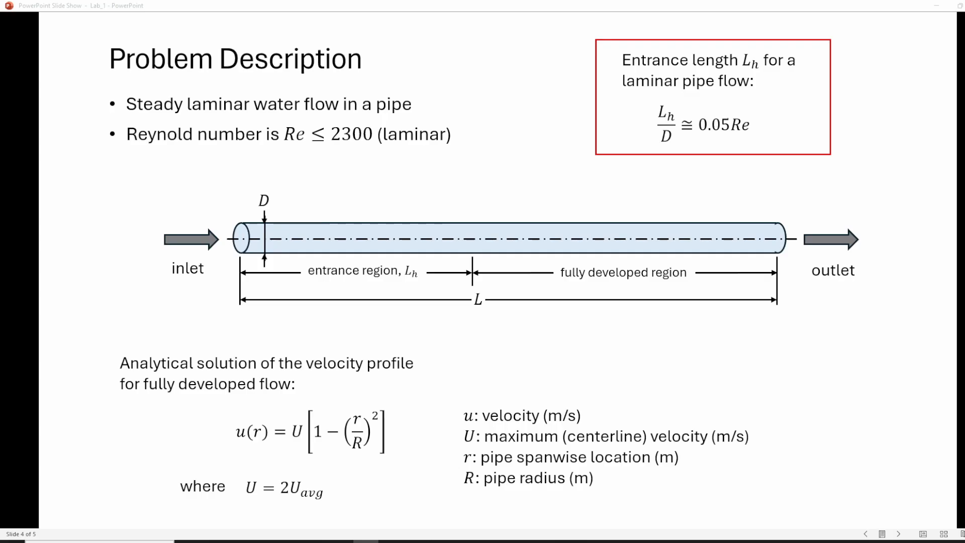
{"action": "key", "text": "super+shift+s"}
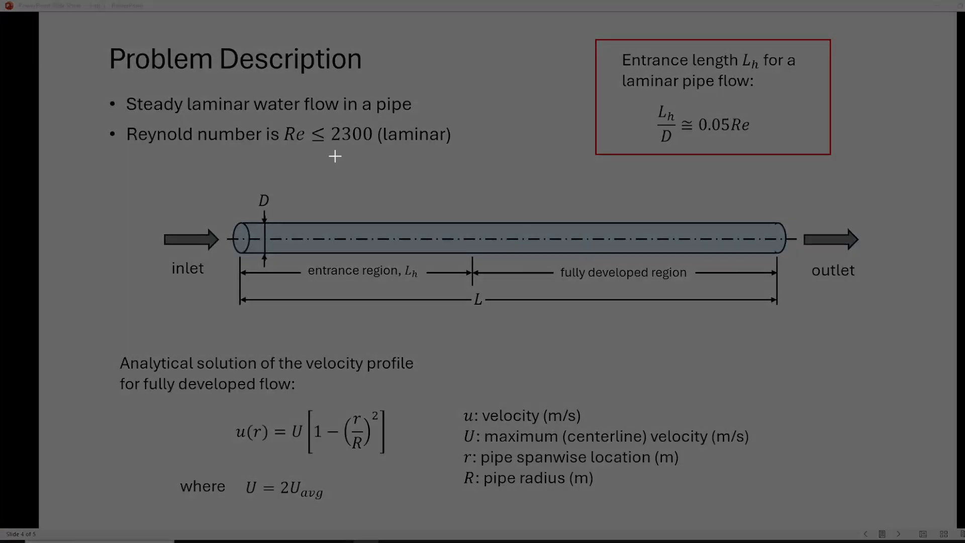
{"action": "left_click_drag", "start_coordinate": [145, 184], "coordinate": [887, 332]}
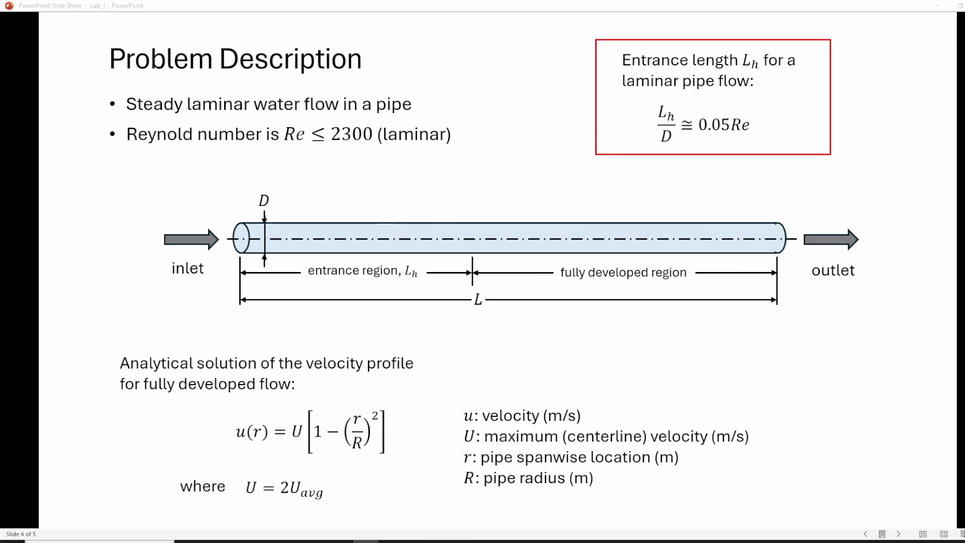
Switch to Microsoft Whiteboard and clear all content from the canvas.
{"action": "key", "text": "alt+Tab"}
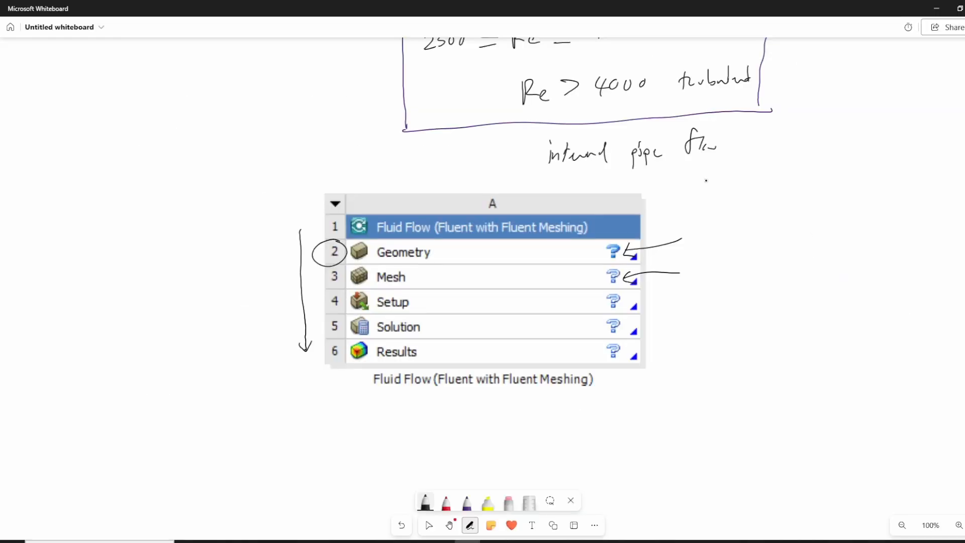
{"action": "right_click", "coordinate": [807, 239]}
{"action": "left_click", "coordinate": [840, 327]}
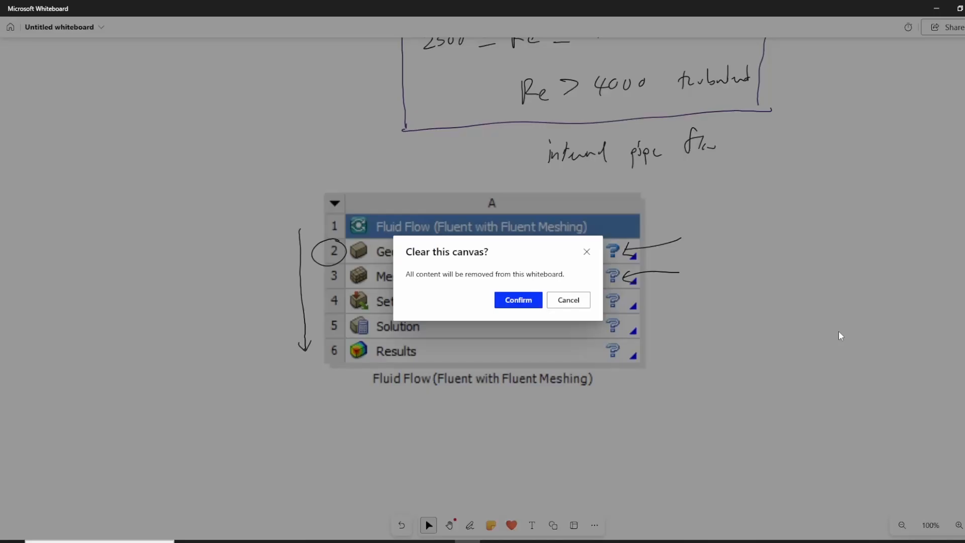
{"action": "left_click", "coordinate": [517, 300]}
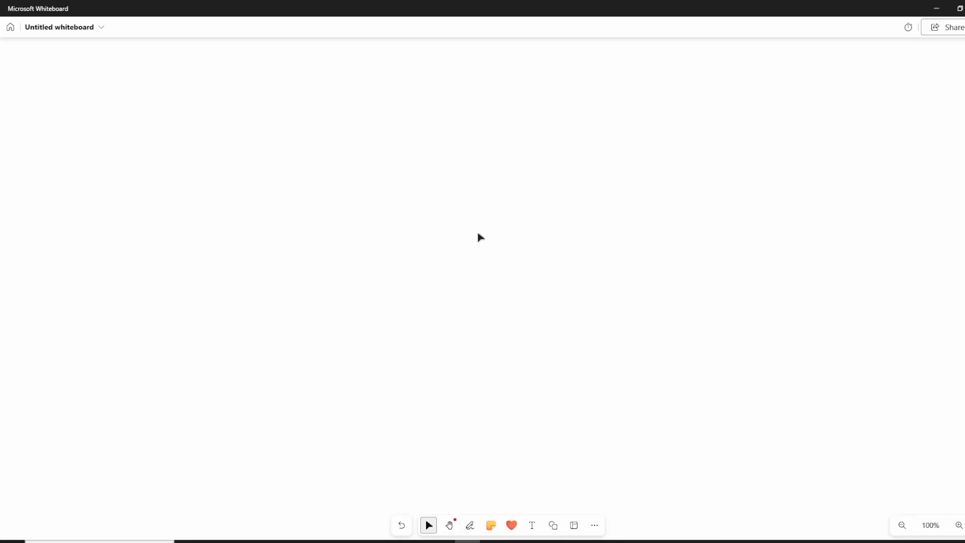
Paste the captured pipe diagram and move it to the upper part of the canvas.
{"action": "right_click", "coordinate": [477, 232]}
{"action": "left_click", "coordinate": [494, 288]}
{"action": "left_click_drag", "start_coordinate": [545, 287], "coordinate": [548, 130]}
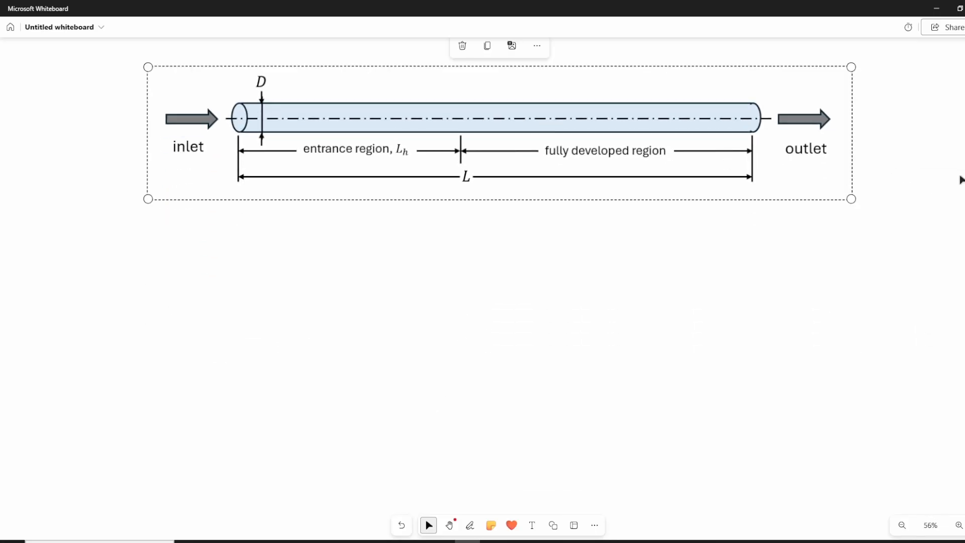
{"action": "left_click", "coordinate": [134, 153]}
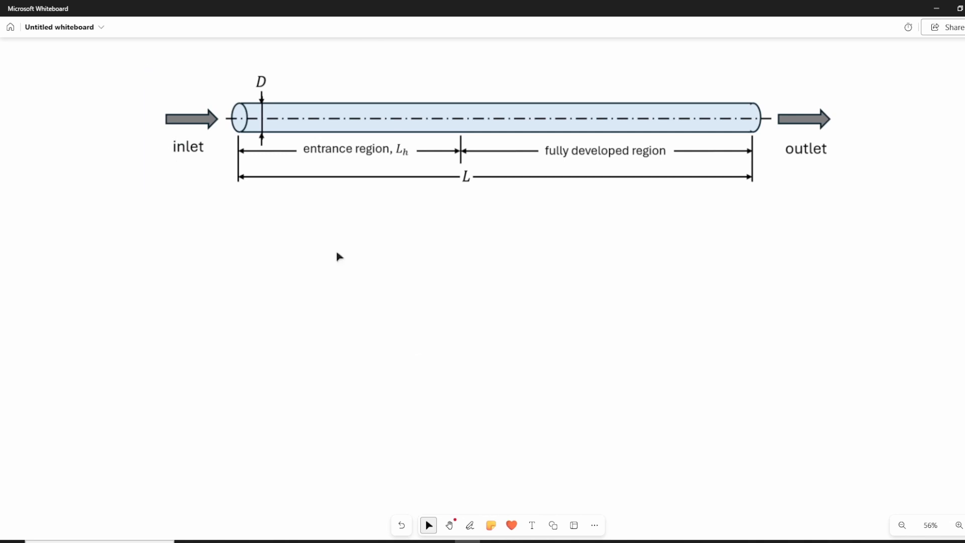
Draw a hollow pipe in perspective below the diagram with the black pen, using dashed lines for its inner wall.
{"action": "left_click", "coordinate": [469, 525]}
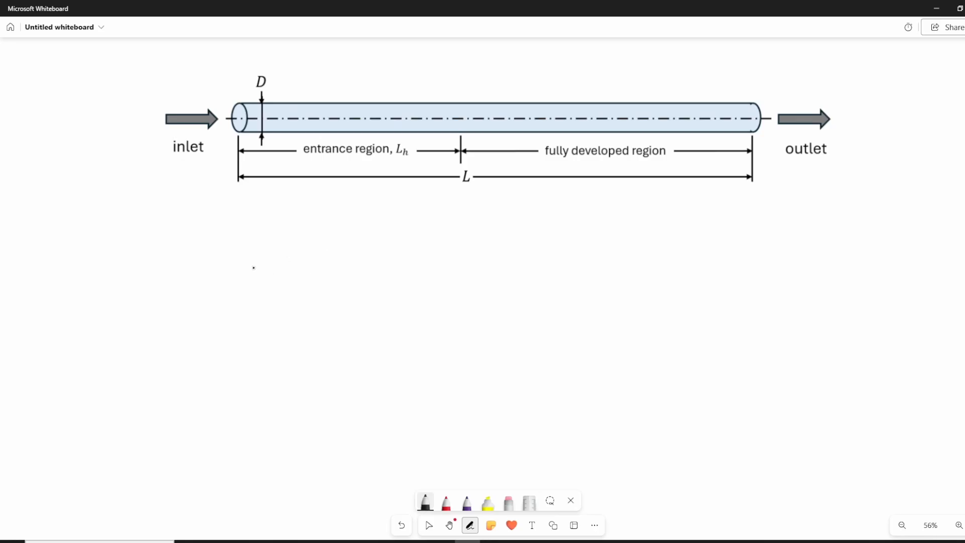
{"action": "mouse_move", "coordinate": [251, 256]}
{"action": "left_mouse_down"}
{"action": "mouse_move", "coordinate": [244, 296]}
{"action": "mouse_move", "coordinate": [267, 264]}
{"action": "mouse_move", "coordinate": [250, 255]}
{"action": "mouse_move", "coordinate": [238, 284]}
{"action": "mouse_move", "coordinate": [254, 307]}
{"action": "mouse_move", "coordinate": [276, 275]}
{"action": "mouse_move", "coordinate": [248, 248]}
{"action": "mouse_move", "coordinate": [558, 208]}
{"action": "left_mouse_up"}
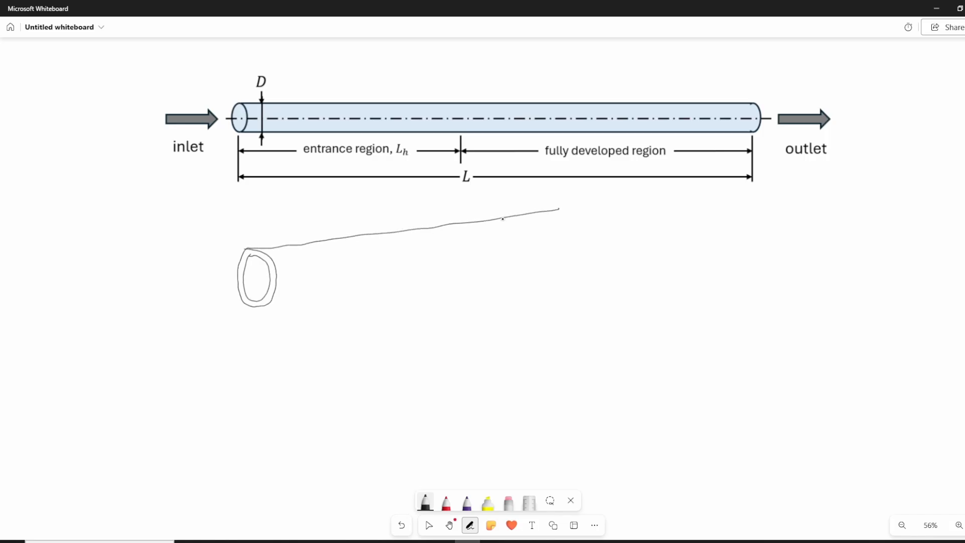
{"action": "left_click_drag", "start_coordinate": [265, 305], "coordinate": [564, 251]}
{"action": "mouse_move", "coordinate": [561, 209]}
{"action": "left_mouse_down"}
{"action": "mouse_move", "coordinate": [576, 240]}
{"action": "mouse_move", "coordinate": [564, 248]}
{"action": "left_mouse_up"}
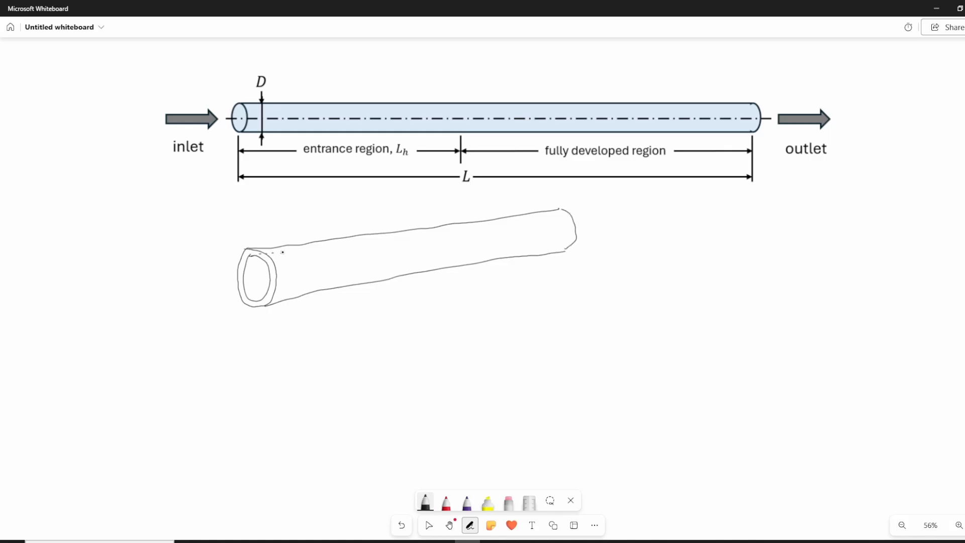
{"action": "left_click_drag", "start_coordinate": [289, 251], "coordinate": [320, 245]}
{"action": "mouse_move", "coordinate": [415, 234]}
{"action": "left_mouse_down"}
{"action": "mouse_move", "coordinate": [551, 216]}
{"action": "mouse_move", "coordinate": [557, 246]}
{"action": "mouse_move", "coordinate": [550, 231]}
{"action": "left_mouse_up"}
{"action": "left_click_drag", "start_coordinate": [389, 274], "coordinate": [399, 272]}
{"action": "left_click_drag", "start_coordinate": [405, 271], "coordinate": [559, 247]}
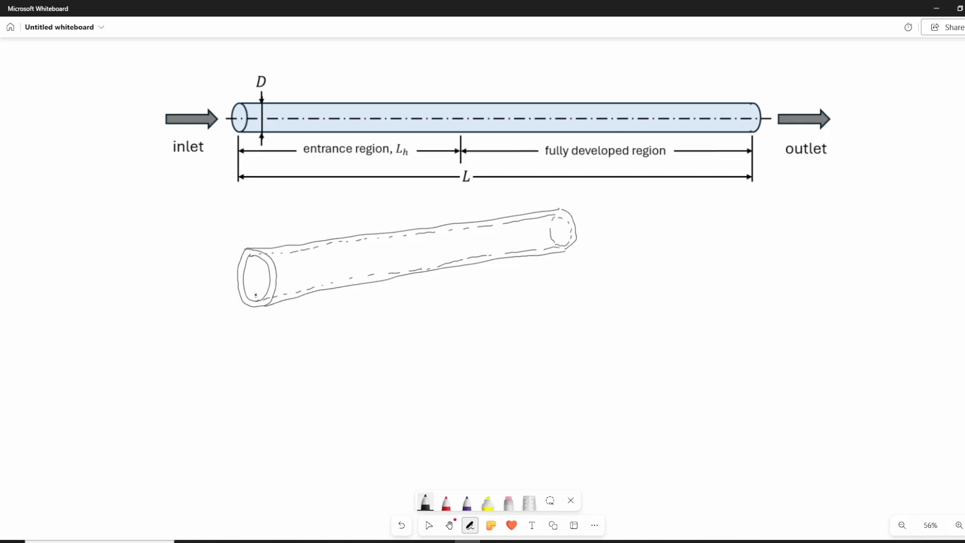
Annotate the hand-drawn pipe with the wall thickness "t = 1 mm" and a length dimension of "10 m".
{"action": "mouse_move", "coordinate": [255, 295]}
{"action": "left_mouse_down"}
{"action": "mouse_move", "coordinate": [260, 319]}
{"action": "mouse_move", "coordinate": [261, 297]}
{"action": "left_mouse_up"}
{"action": "mouse_move", "coordinate": [270, 320]}
{"action": "left_mouse_down"}
{"action": "mouse_move", "coordinate": [272, 333]}
{"action": "mouse_move", "coordinate": [295, 330]}
{"action": "mouse_move", "coordinate": [253, 332]}
{"action": "left_mouse_up"}
{"action": "left_click_drag", "start_coordinate": [246, 327], "coordinate": [267, 327]}
{"action": "left_click", "coordinate": [260, 327]}
{"action": "left_click", "coordinate": [261, 331]}
{"action": "left_click_drag", "start_coordinate": [239, 234], "coordinate": [539, 188]}
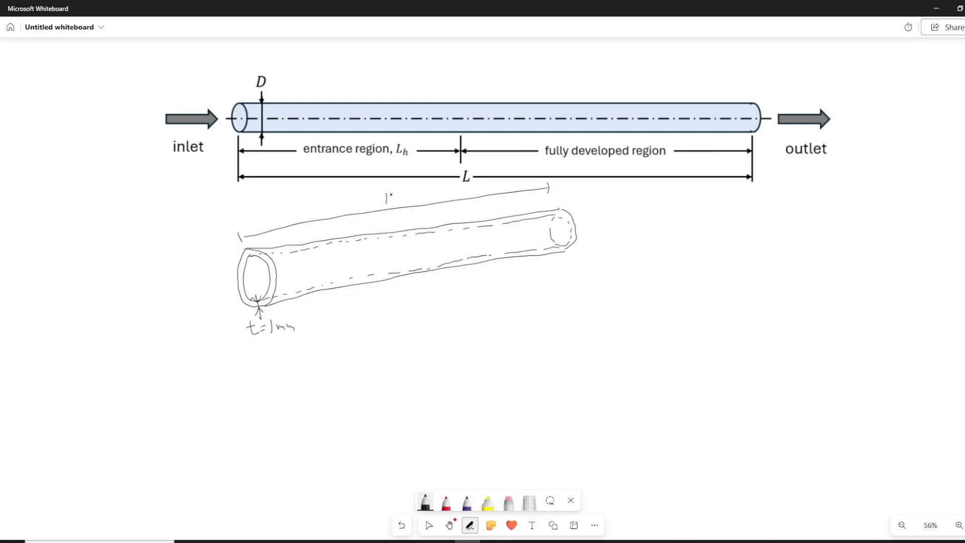
{"action": "left_click_drag", "start_coordinate": [394, 196], "coordinate": [412, 203]}
Shade the interior of the hand-drawn pipe with the highlighter set to light blue.
{"action": "left_click", "coordinate": [487, 502]}
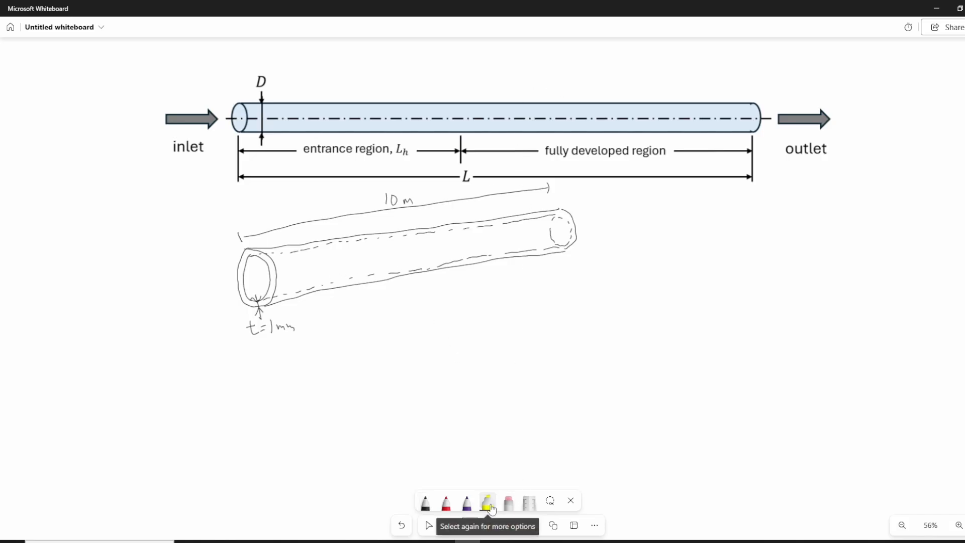
{"action": "left_click", "coordinate": [487, 503]}
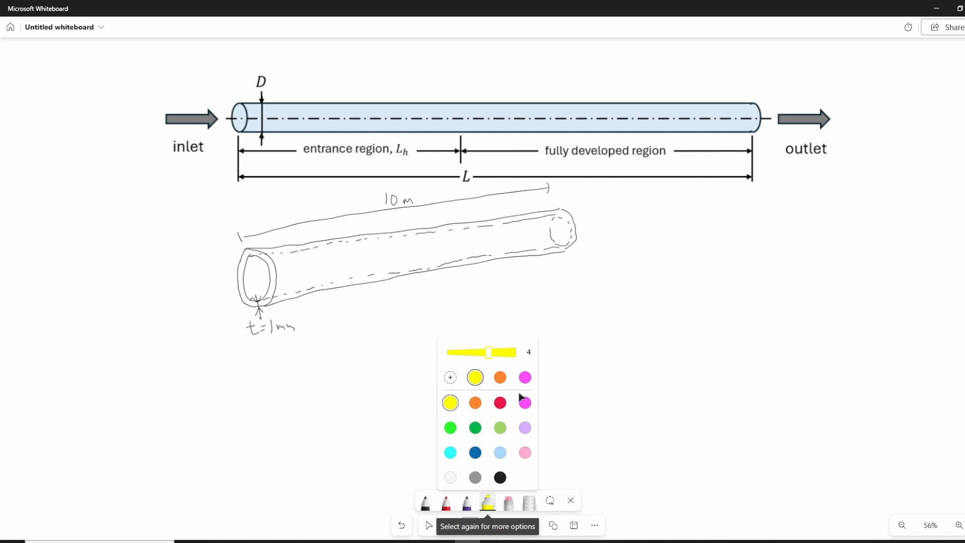
{"action": "left_click", "coordinate": [525, 429]}
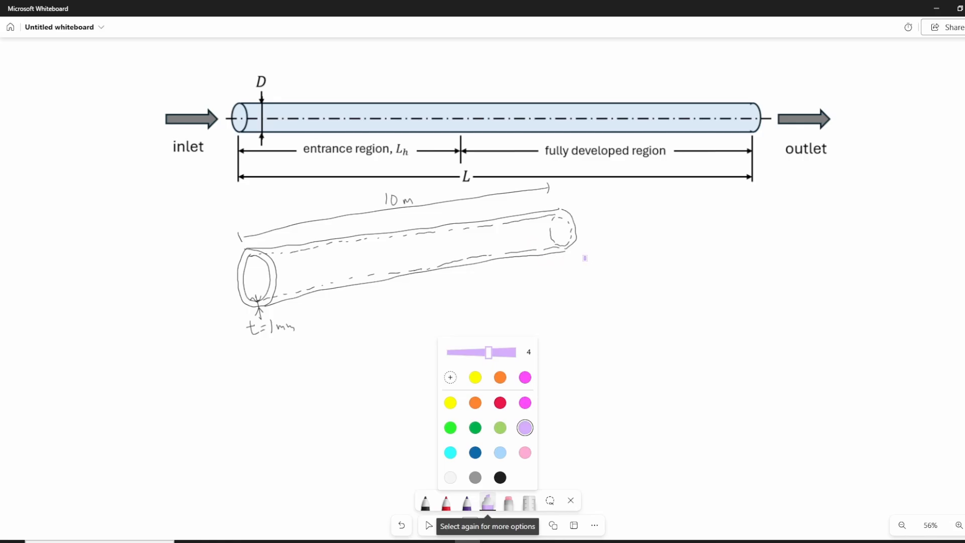
{"action": "left_click", "coordinate": [500, 452]}
{"action": "mouse_move", "coordinate": [249, 262]}
{"action": "left_mouse_down"}
{"action": "mouse_move", "coordinate": [257, 279]}
{"action": "mouse_move", "coordinate": [261, 271]}
{"action": "mouse_move", "coordinate": [256, 291]}
{"action": "mouse_move", "coordinate": [266, 289]}
{"action": "mouse_move", "coordinate": [259, 264]}
{"action": "mouse_move", "coordinate": [551, 218]}
{"action": "left_mouse_up"}
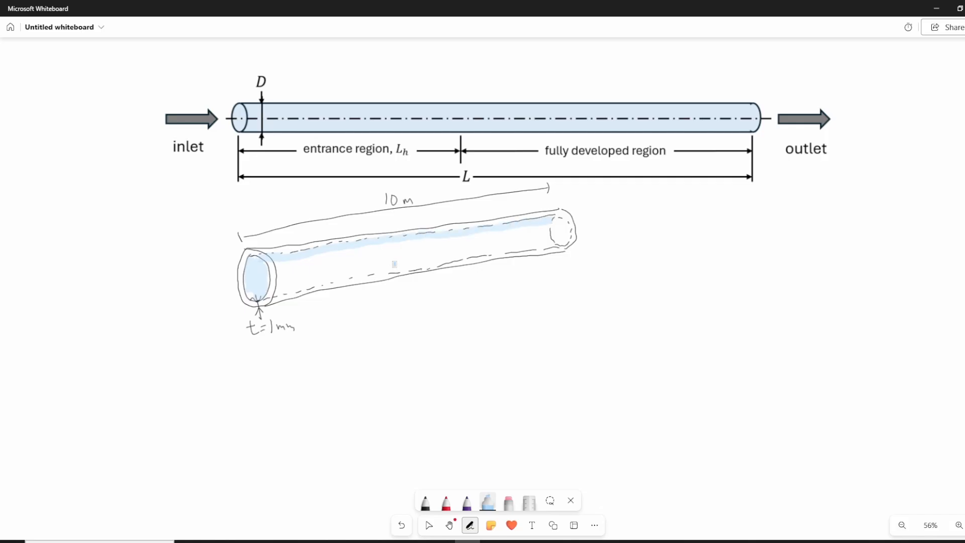
{"action": "mouse_move", "coordinate": [267, 291]}
{"action": "left_mouse_down"}
{"action": "mouse_move", "coordinate": [530, 246]}
{"action": "mouse_move", "coordinate": [559, 236]}
{"action": "mouse_move", "coordinate": [550, 228]}
{"action": "mouse_move", "coordinate": [568, 237]}
{"action": "mouse_move", "coordinate": [297, 277]}
{"action": "mouse_move", "coordinate": [272, 272]}
{"action": "mouse_move", "coordinate": [370, 245]}
{"action": "mouse_move", "coordinate": [541, 224]}
{"action": "mouse_move", "coordinate": [300, 267]}
{"action": "mouse_move", "coordinate": [420, 251]}
{"action": "left_mouse_up"}
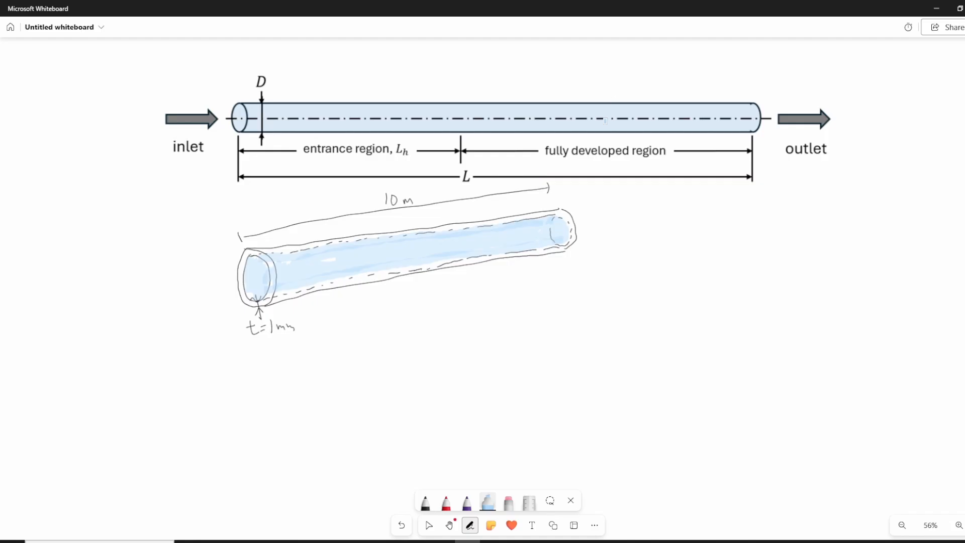
Draw a black arrow to the pipe in the pasted diagram and label it "fluid region".
{"action": "left_click", "coordinate": [425, 502]}
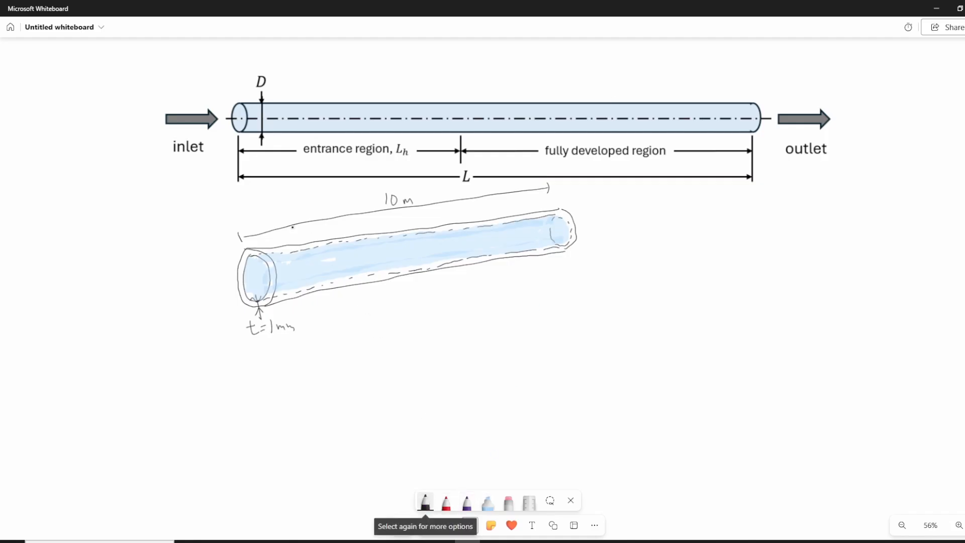
{"action": "mouse_move", "coordinate": [392, 61]}
{"action": "left_mouse_down"}
{"action": "mouse_move", "coordinate": [369, 106]}
{"action": "mouse_move", "coordinate": [399, 76]}
{"action": "mouse_move", "coordinate": [417, 73]}
{"action": "left_mouse_up"}
{"action": "left_click_drag", "start_coordinate": [418, 67], "coordinate": [490, 75]}
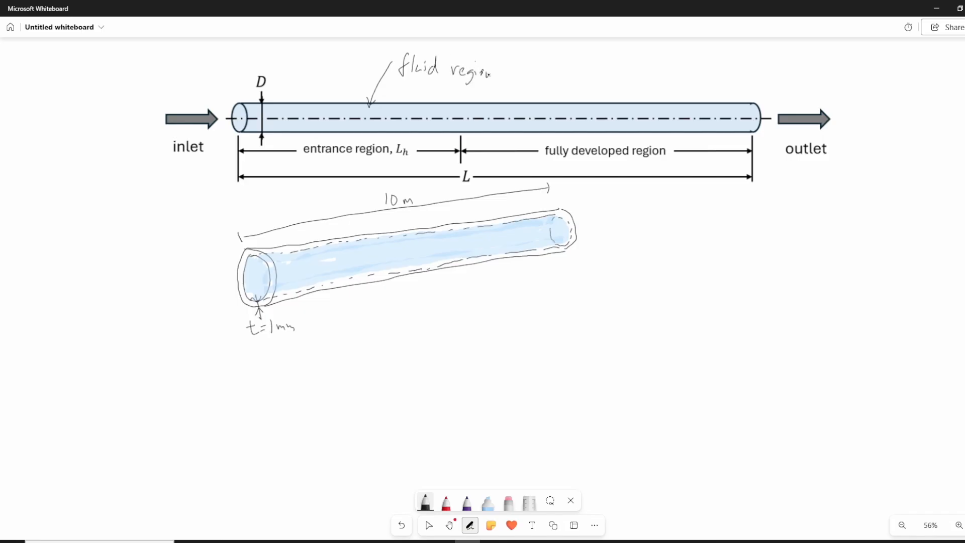
Label the hand-drawn pipe's inner diameter "d" and sketch its fluid region as a separate cylinder to the lower right, with an arrow leading to it.
{"action": "mouse_move", "coordinate": [249, 257]}
{"action": "left_mouse_down"}
{"action": "mouse_move", "coordinate": [261, 294]}
{"action": "mouse_move", "coordinate": [255, 266]}
{"action": "mouse_move", "coordinate": [166, 296]}
{"action": "left_mouse_up"}
{"action": "mouse_move", "coordinate": [507, 313]}
{"action": "left_mouse_down"}
{"action": "mouse_move", "coordinate": [496, 332]}
{"action": "mouse_move", "coordinate": [505, 314]}
{"action": "left_mouse_up"}
{"action": "left_click_drag", "start_coordinate": [350, 263], "coordinate": [399, 318]}
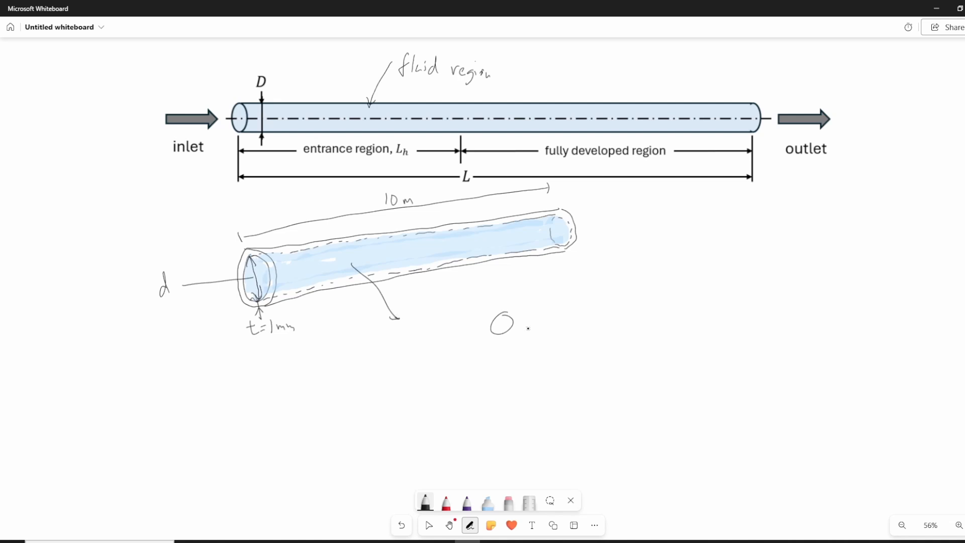
{"action": "left_click_drag", "start_coordinate": [504, 313], "coordinate": [702, 314]}
{"action": "mouse_move", "coordinate": [501, 334]}
{"action": "left_mouse_down"}
{"action": "mouse_move", "coordinate": [708, 337]}
{"action": "mouse_move", "coordinate": [717, 325]}
{"action": "mouse_move", "coordinate": [708, 337]}
{"action": "left_mouse_up"}
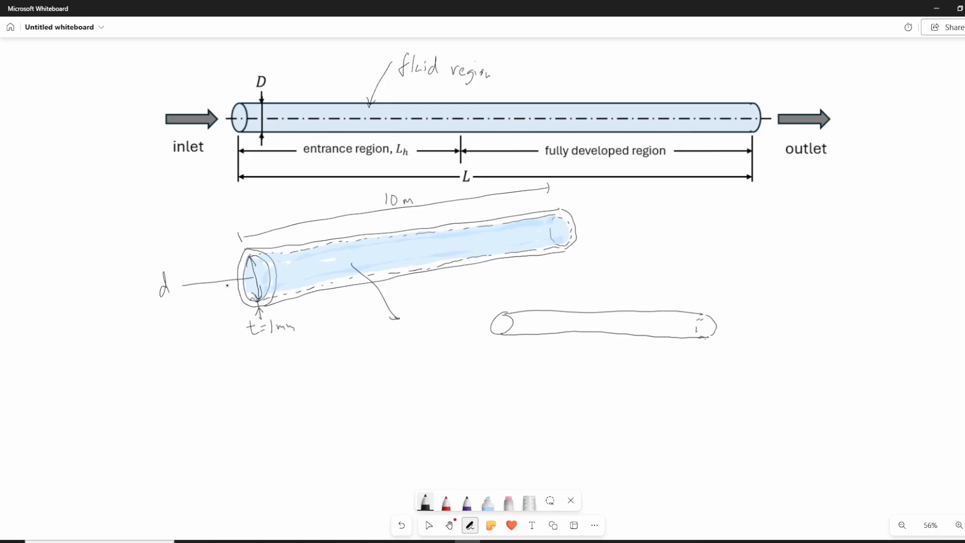
Shade both ends of the small cylinder light blue and label them "inlet" and "outlet" with black flow arrows.
{"action": "mouse_move", "coordinate": [472, 324]}
{"action": "left_mouse_down"}
{"action": "mouse_move", "coordinate": [496, 326]}
{"action": "mouse_move", "coordinate": [442, 331]}
{"action": "mouse_move", "coordinate": [465, 326]}
{"action": "left_mouse_up"}
{"action": "left_click", "coordinate": [492, 495]}
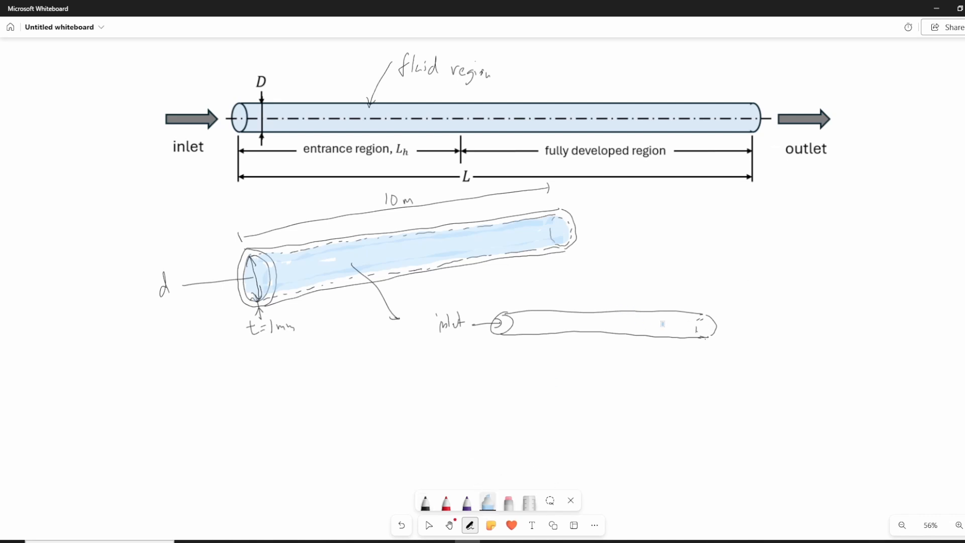
{"action": "left_click_drag", "start_coordinate": [700, 326], "coordinate": [707, 329]}
{"action": "left_click_drag", "start_coordinate": [500, 320], "coordinate": [503, 324]}
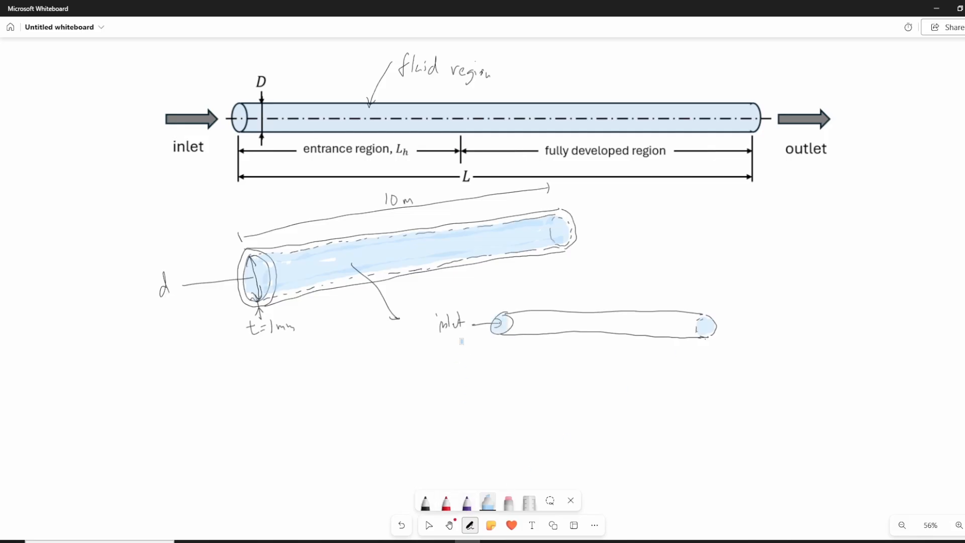
{"action": "left_click", "coordinate": [425, 502]}
{"action": "left_click_drag", "start_coordinate": [706, 328], "coordinate": [781, 325]}
{"action": "left_click_drag", "start_coordinate": [785, 320], "coordinate": [785, 325]}
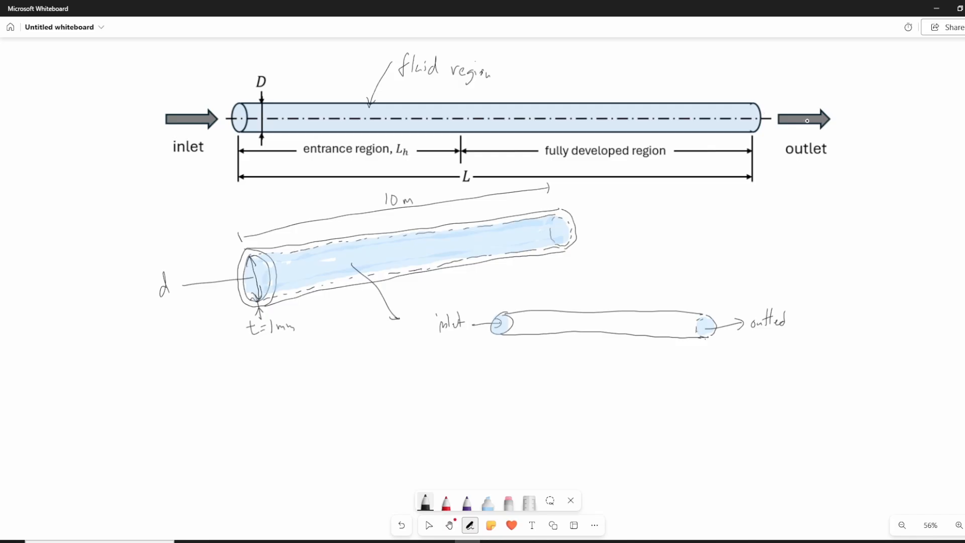
Shade the small cylinder's side surface with the highlighter set to bright green.
{"action": "left_click", "coordinate": [488, 503]}
{"action": "left_click", "coordinate": [487, 502]}
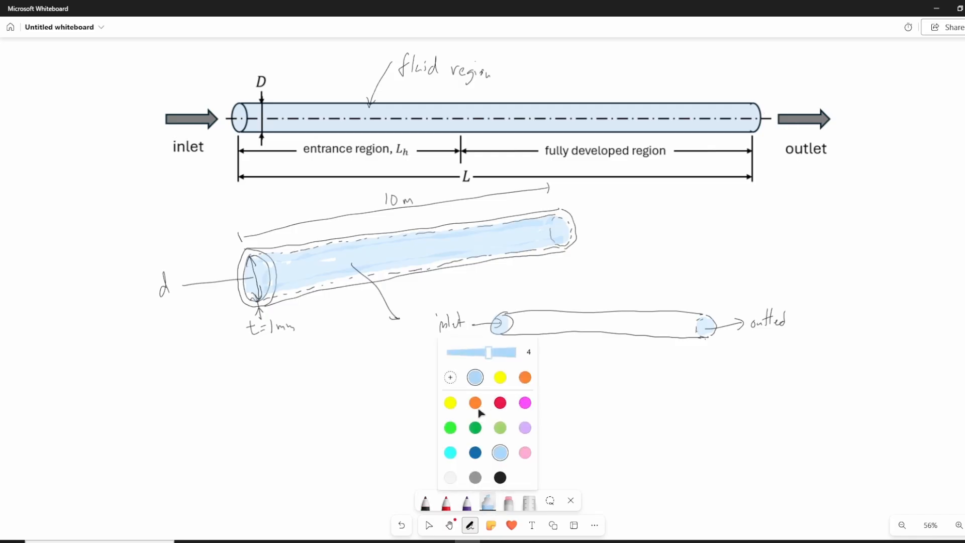
{"action": "left_click", "coordinate": [450, 427]}
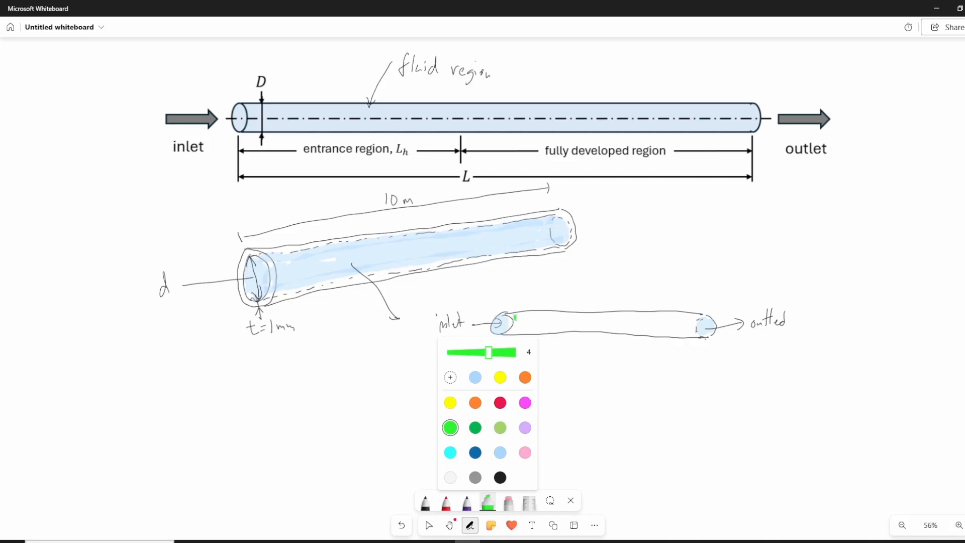
{"action": "mouse_move", "coordinate": [513, 315]}
{"action": "left_mouse_down"}
{"action": "mouse_move", "coordinate": [517, 327]}
{"action": "mouse_move", "coordinate": [644, 310]}
{"action": "mouse_move", "coordinate": [693, 318]}
{"action": "mouse_move", "coordinate": [692, 336]}
{"action": "mouse_move", "coordinate": [643, 336]}
{"action": "mouse_move", "coordinate": [544, 330]}
{"action": "mouse_move", "coordinate": [548, 310]}
{"action": "mouse_move", "coordinate": [570, 322]}
{"action": "mouse_move", "coordinate": [692, 320]}
{"action": "left_mouse_up"}
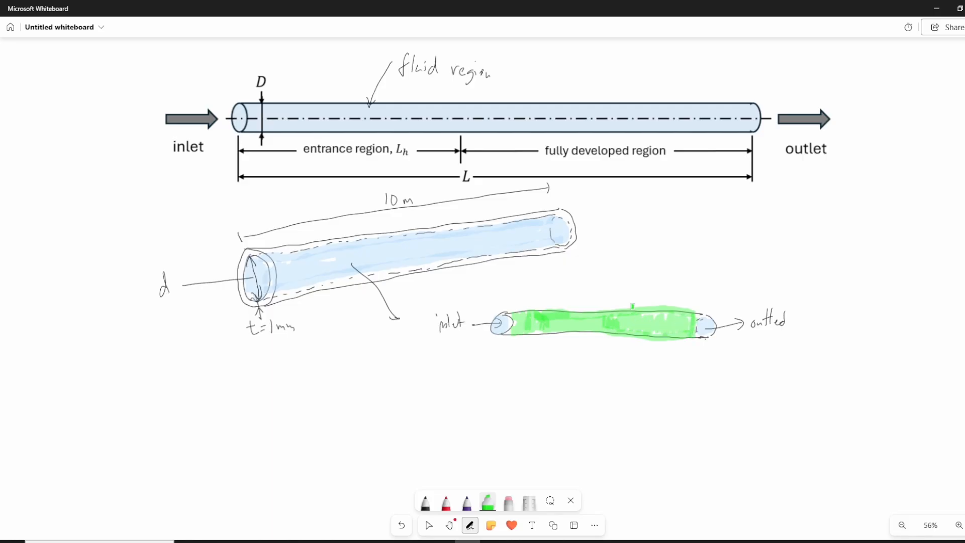
Draw a black leader line from the green side surface, label it "wall" and add a handwritten note beside the label.
{"action": "left_click", "coordinate": [425, 502]}
{"action": "left_click_drag", "start_coordinate": [545, 326], "coordinate": [556, 370]}
{"action": "left_click_drag", "start_coordinate": [558, 355], "coordinate": [566, 371]}
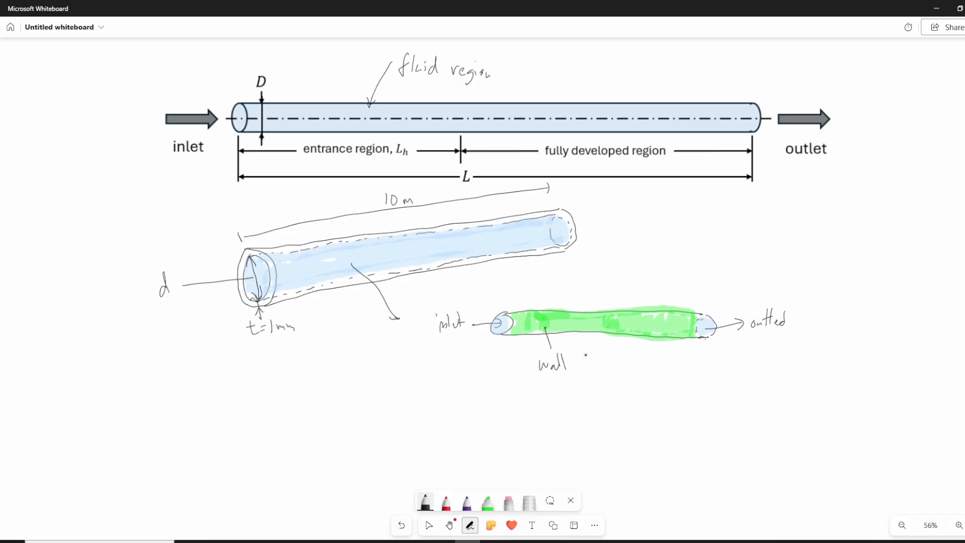
{"action": "mouse_move", "coordinate": [623, 360]}
{"action": "left_mouse_down"}
{"action": "mouse_move", "coordinate": [617, 372]}
{"action": "mouse_move", "coordinate": [670, 371]}
{"action": "left_mouse_up"}
{"action": "left_click_drag", "start_coordinate": [675, 352], "coordinate": [677, 377]}
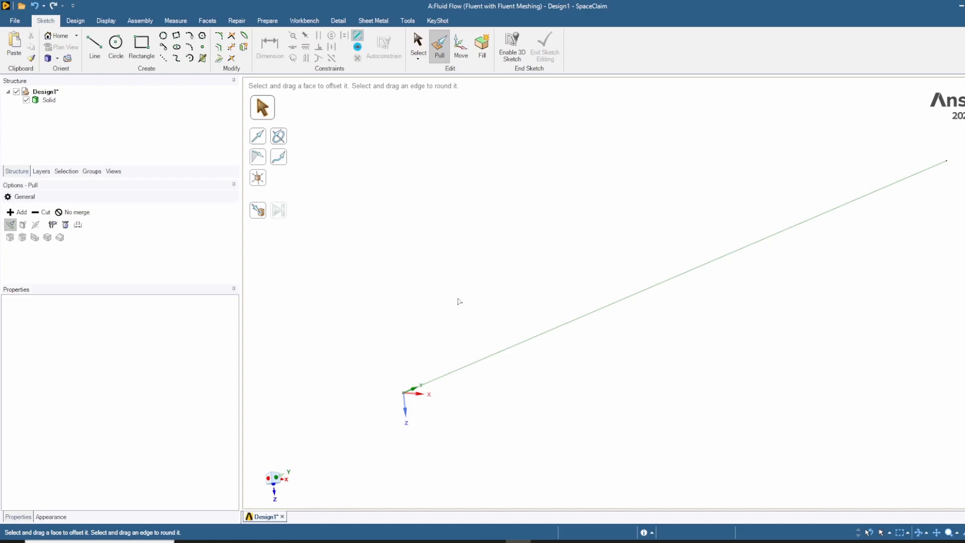
Switch to SpaceClaim and rename the solid body as "Fluid".
{"action": "left_click", "coordinate": [50, 100]}
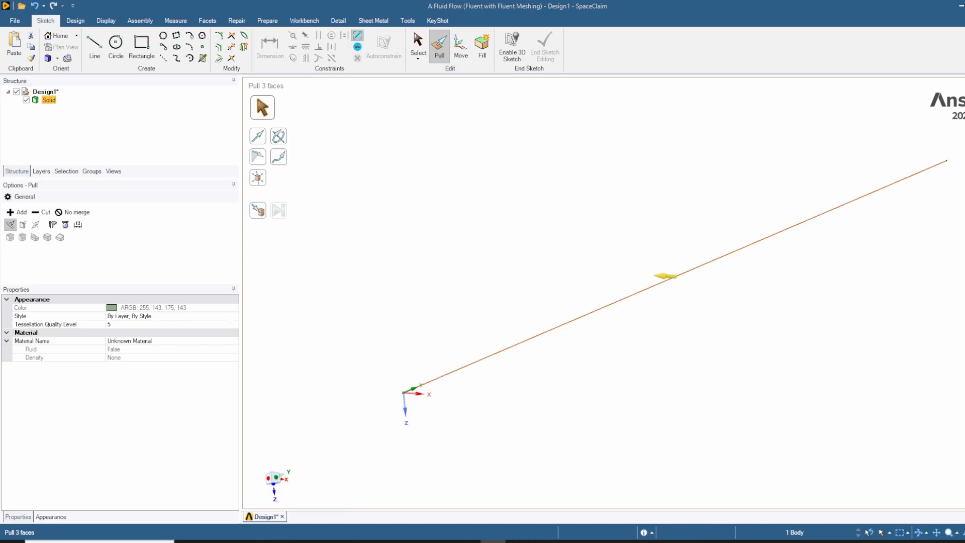
{"action": "left_click", "coordinate": [52, 101]}
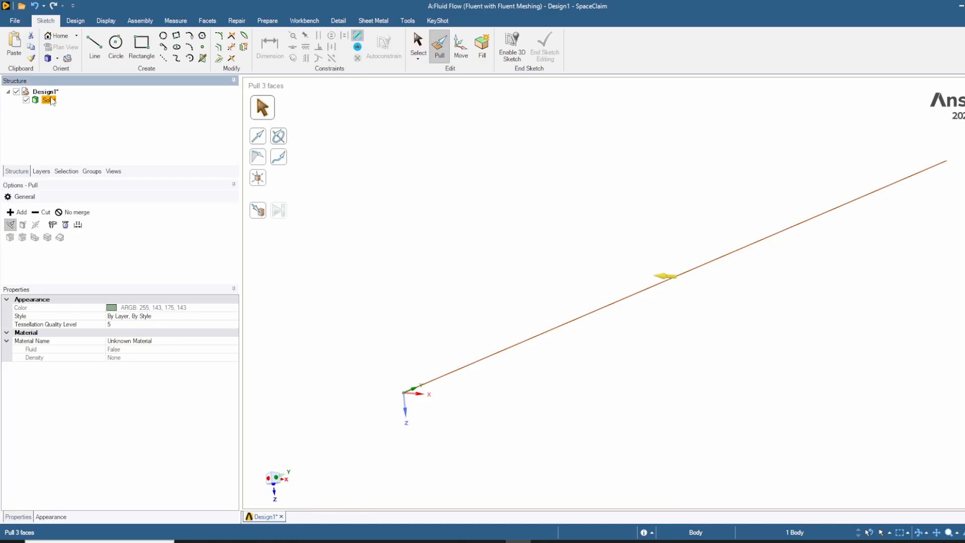
{"action": "right_click", "coordinate": [53, 103]}
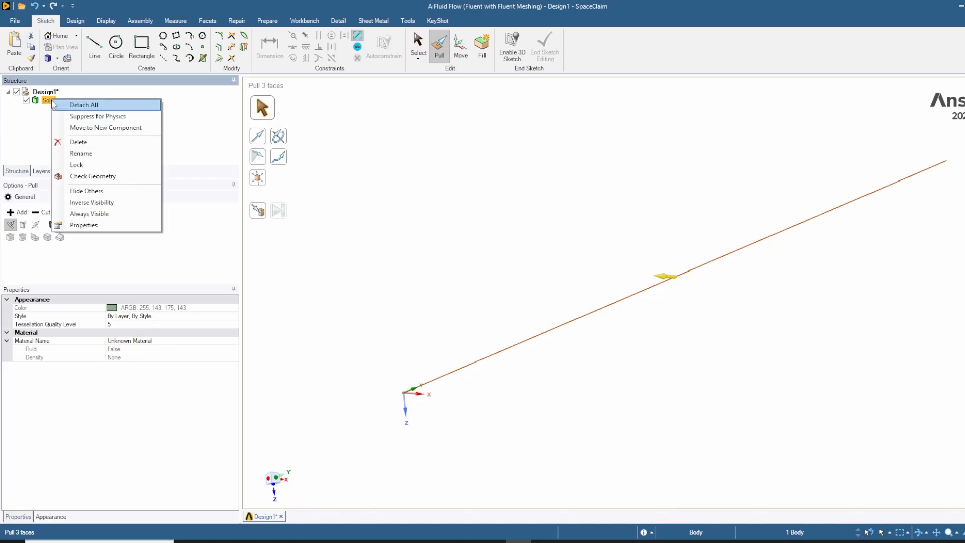
{"action": "left_click", "coordinate": [116, 154]}
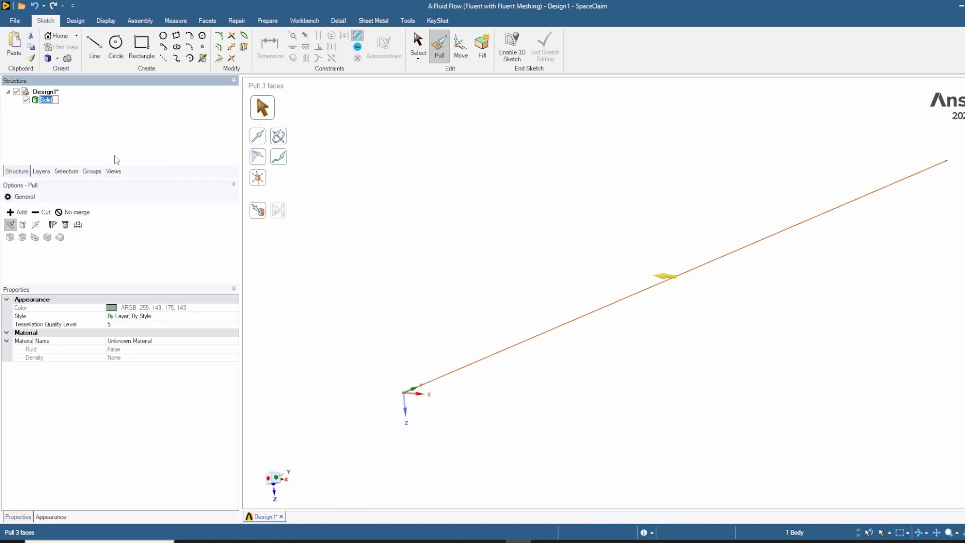
{"action": "type", "text": "Fluid"}
{"action": "key", "text": "Return"}
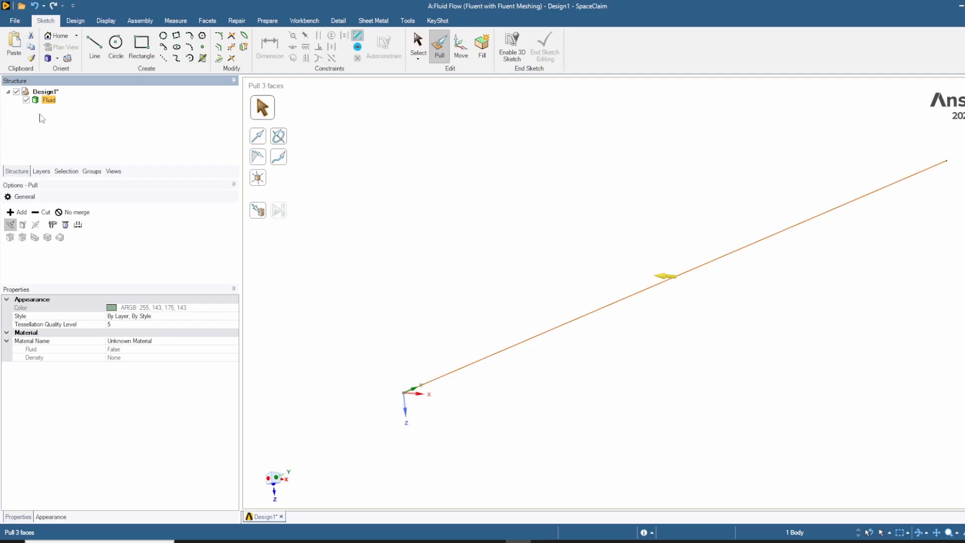
Create a named selection "inlet" from the circular end face at the origin and check which face it highlights.
{"action": "left_click", "coordinate": [76, 172]}
{"action": "left_click", "coordinate": [93, 171]}
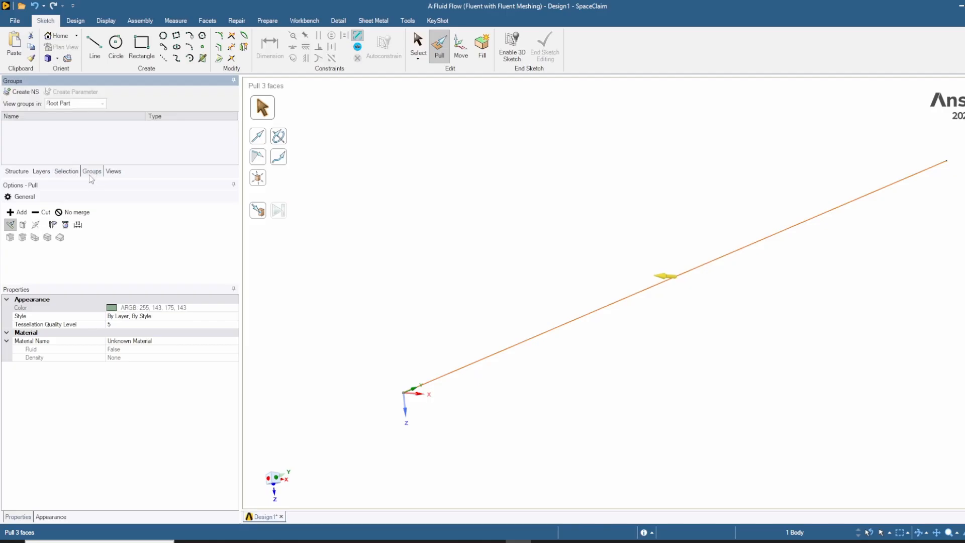
{"action": "scroll", "coordinate": [397, 380], "scroll_direction": "up", "scroll_amount": 8}
{"action": "left_click", "coordinate": [440, 413]}
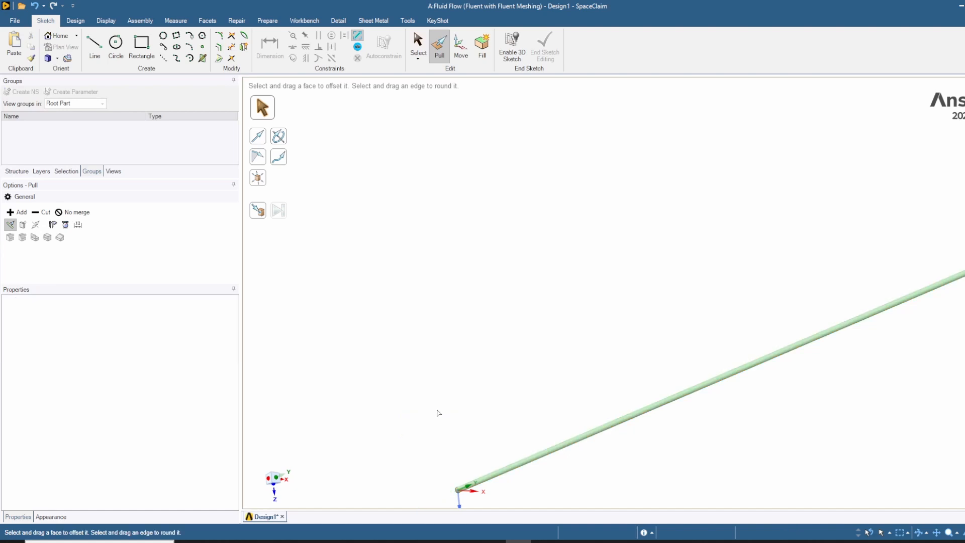
{"action": "middle_click_drag", "start_coordinate": [445, 400], "coordinate": [534, 196]}
{"action": "scroll", "coordinate": [518, 271], "scroll_direction": "up", "scroll_amount": 5}
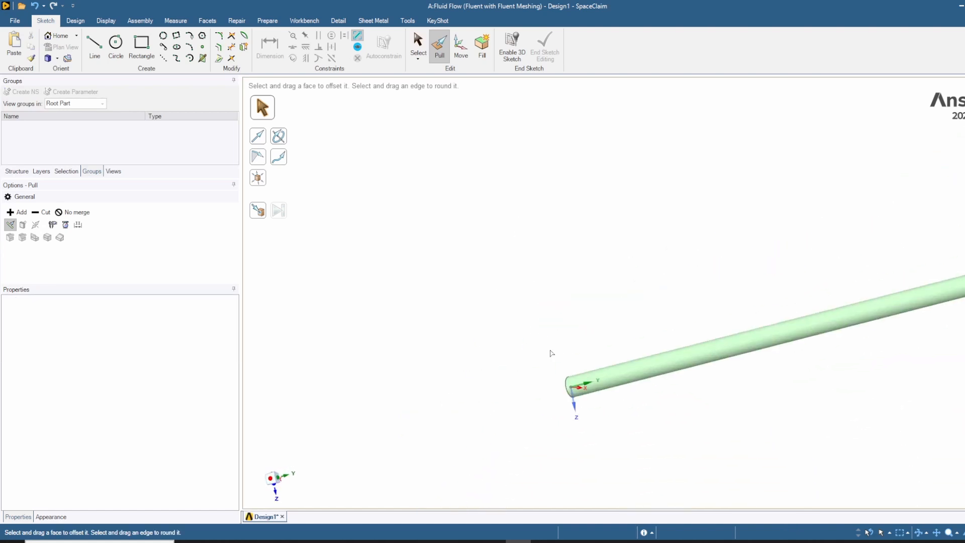
{"action": "middle_click_drag", "start_coordinate": [578, 338], "coordinate": [516, 167]}
{"action": "scroll", "coordinate": [562, 429], "scroll_direction": "up", "scroll_amount": 2}
{"action": "scroll", "coordinate": [572, 333], "scroll_direction": "up", "scroll_amount": 2}
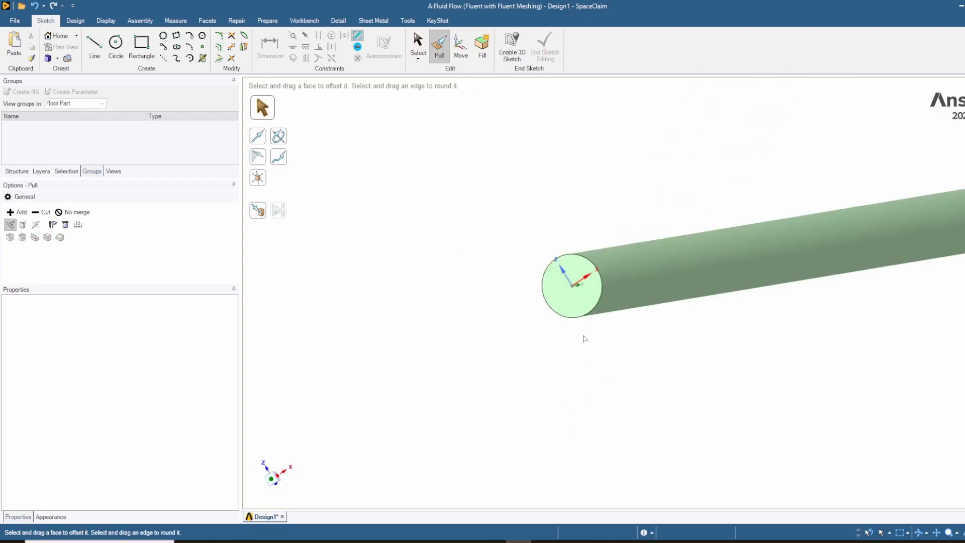
{"action": "left_click", "coordinate": [583, 303]}
{"action": "left_click", "coordinate": [583, 303]}
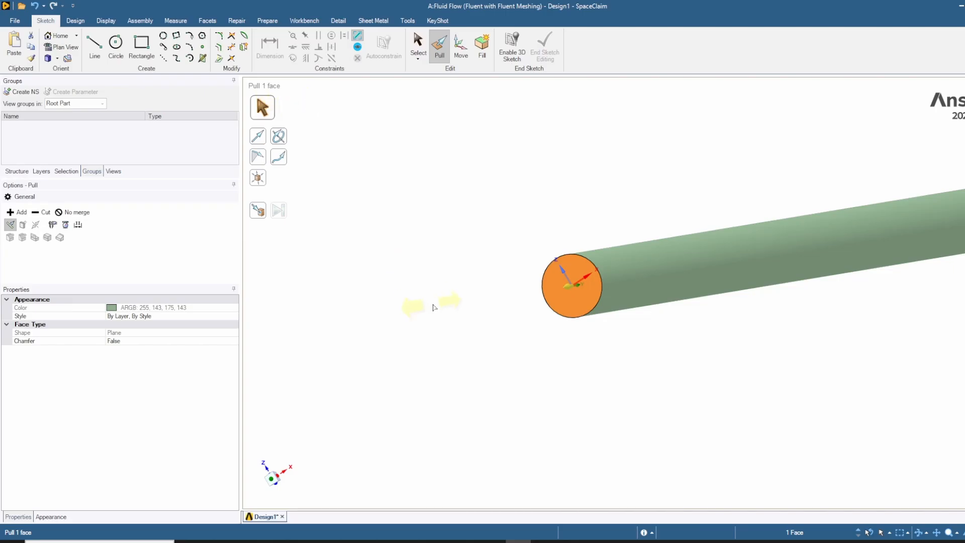
{"action": "left_click", "coordinate": [31, 95]}
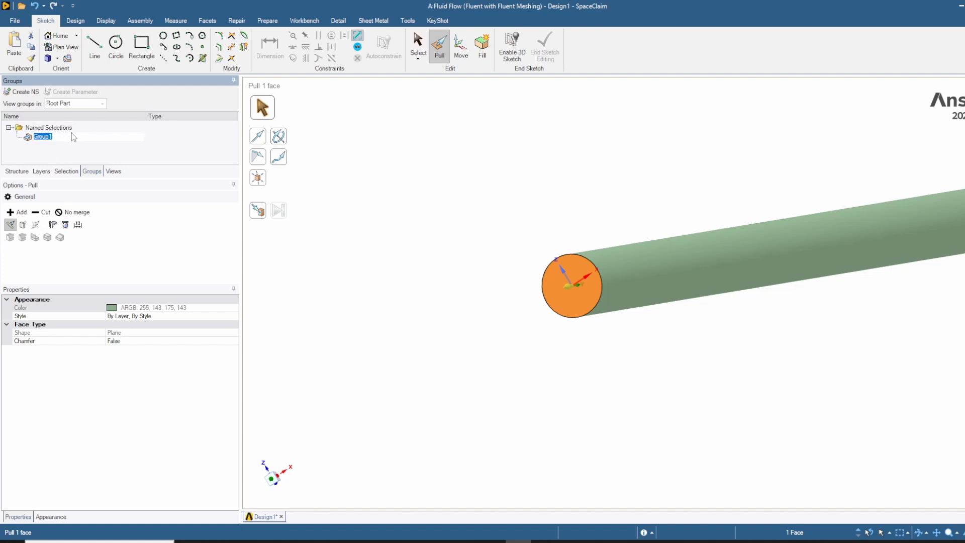
{"action": "type", "text": "inlet"}
{"action": "key", "text": "Return"}
{"action": "left_click", "coordinate": [476, 387]}
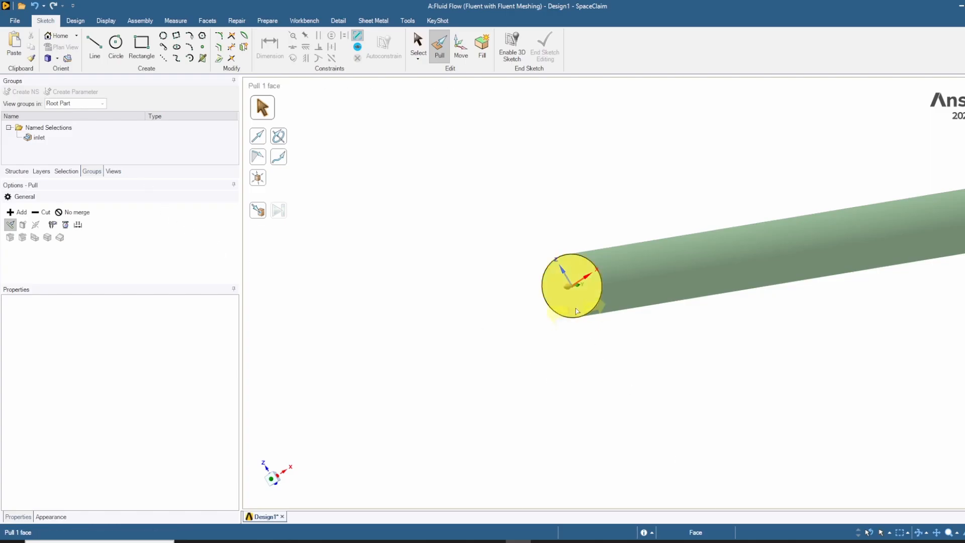
{"action": "left_click", "coordinate": [45, 139]}
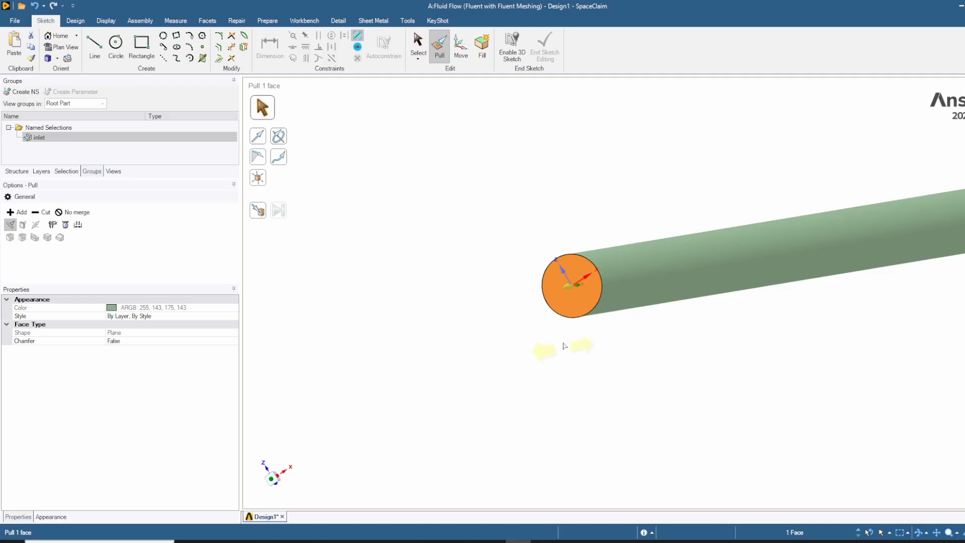
{"action": "left_click", "coordinate": [606, 391]}
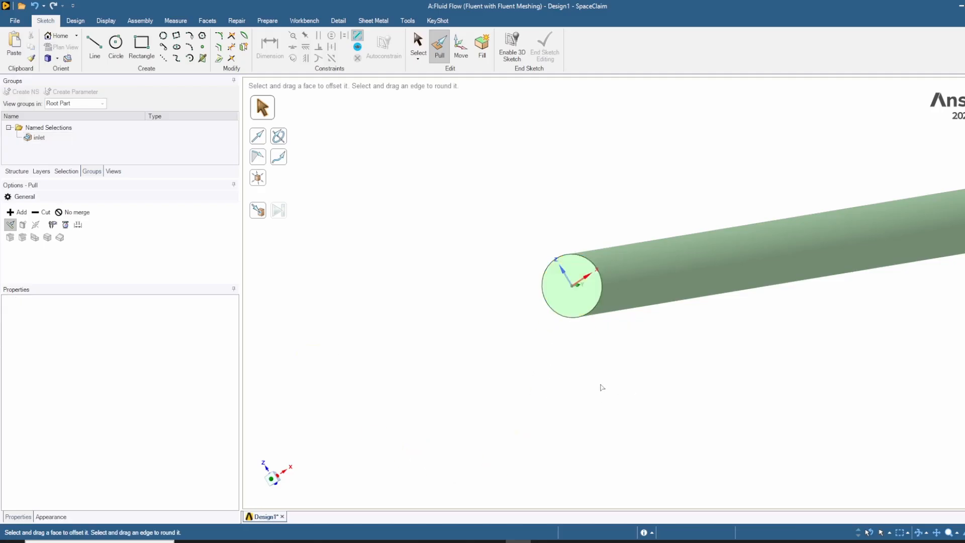
Create a named selection "outlet" from the circular face at the far end of the pipe and check which face it highlights.
{"action": "scroll", "coordinate": [785, 343], "scroll_direction": "up", "scroll_amount": 4}
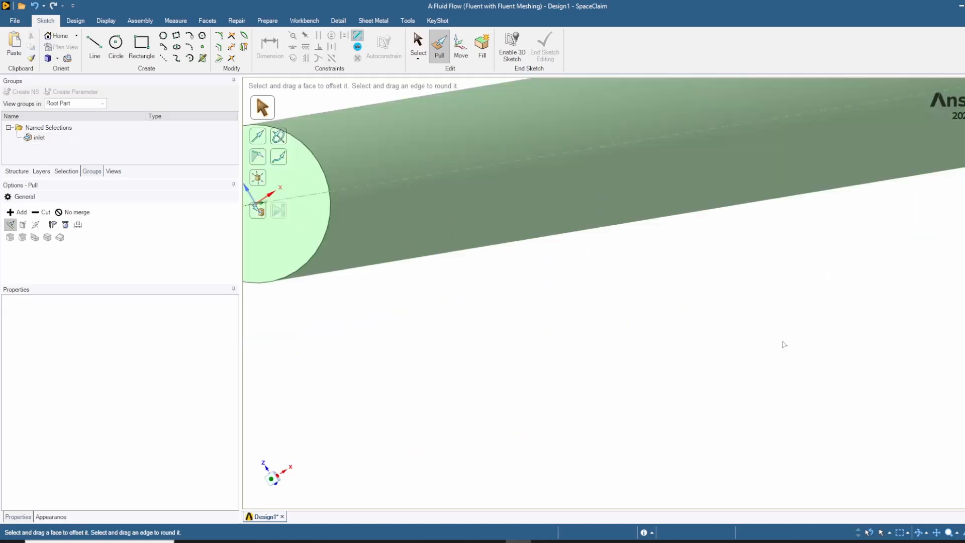
{"action": "scroll", "coordinate": [785, 344], "scroll_direction": "down", "scroll_amount": 10}
{"action": "scroll", "coordinate": [837, 366], "scroll_direction": "down", "scroll_amount": 3}
{"action": "middle_click_drag", "start_coordinate": [910, 414], "coordinate": [391, 396], "text": "shift"}
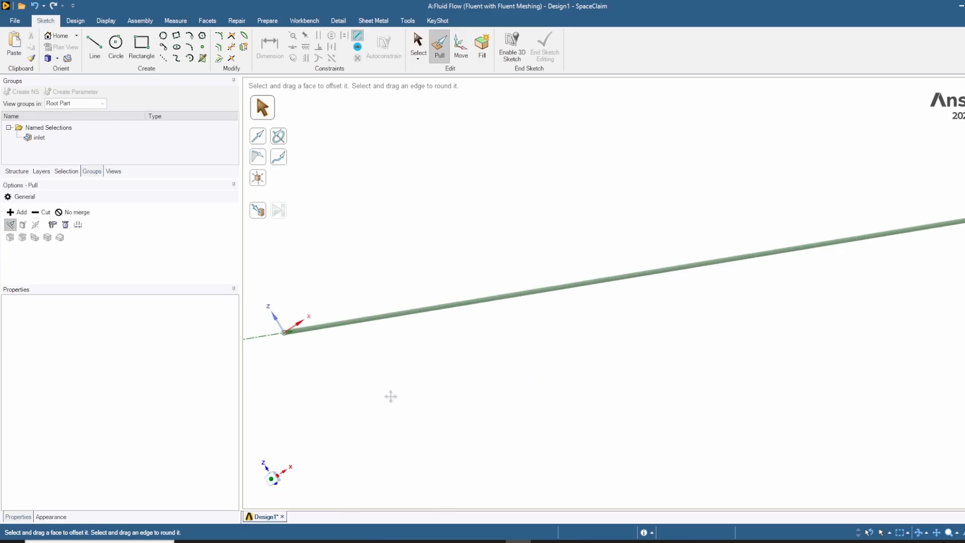
{"action": "scroll", "coordinate": [792, 328], "scroll_direction": "up", "scroll_amount": 3}
{"action": "scroll", "coordinate": [793, 328], "scroll_direction": "down", "scroll_amount": 4}
{"action": "middle_click_drag", "start_coordinate": [846, 355], "coordinate": [308, 360], "text": "shift"}
{"action": "scroll", "coordinate": [351, 359], "scroll_direction": "up", "scroll_amount": 5}
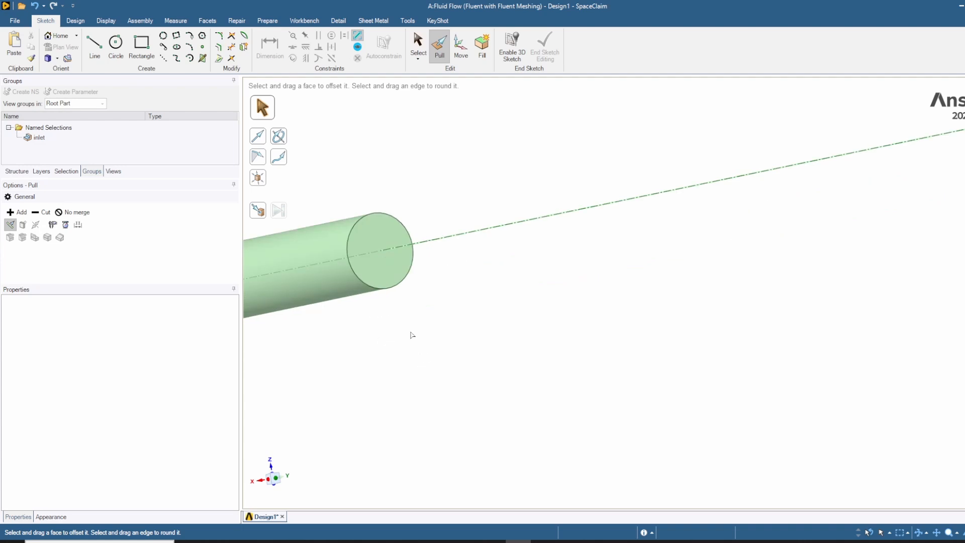
{"action": "left_click", "coordinate": [391, 276]}
{"action": "left_click", "coordinate": [392, 273]}
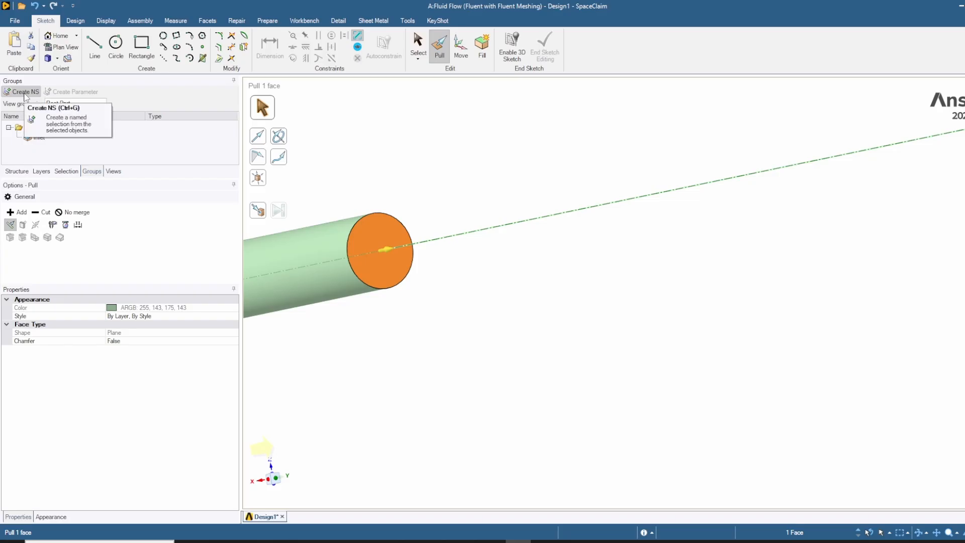
{"action": "left_click", "coordinate": [24, 93]}
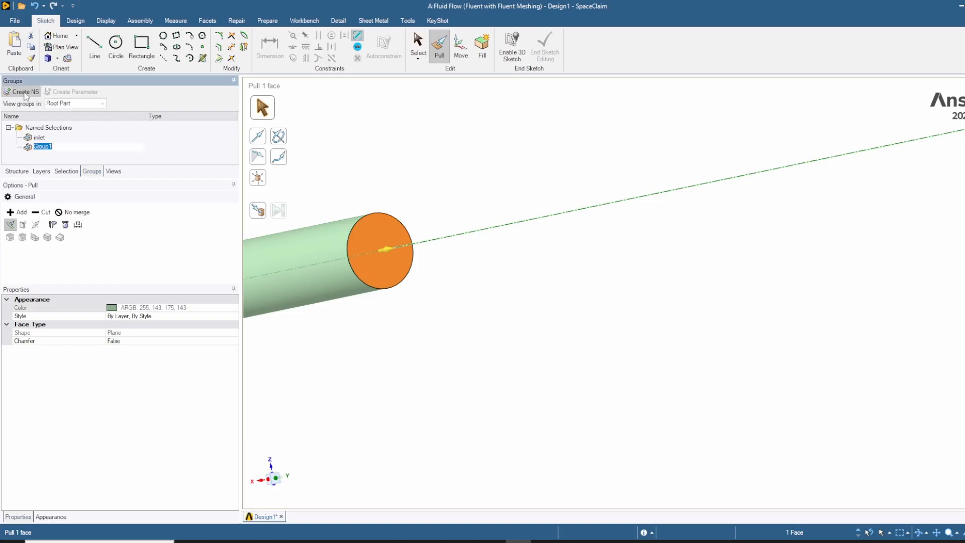
{"action": "type", "text": "outlet"}
{"action": "key", "text": "Return"}
{"action": "left_click", "coordinate": [472, 363]}
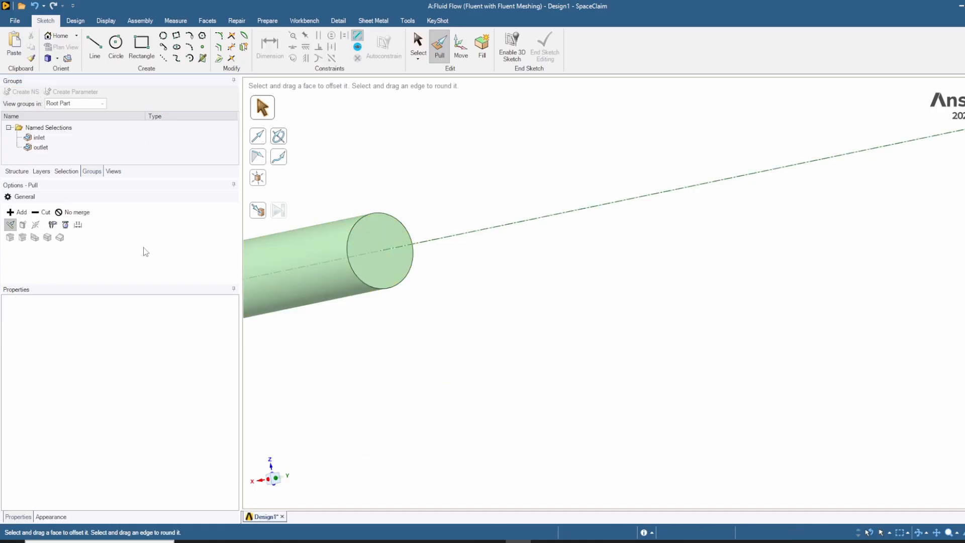
{"action": "left_click", "coordinate": [40, 147]}
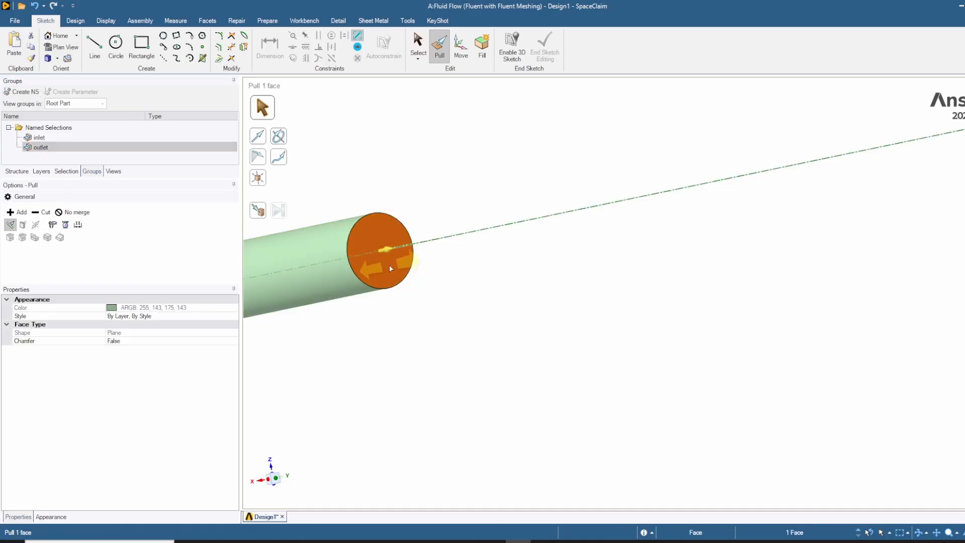
{"action": "left_click", "coordinate": [448, 341]}
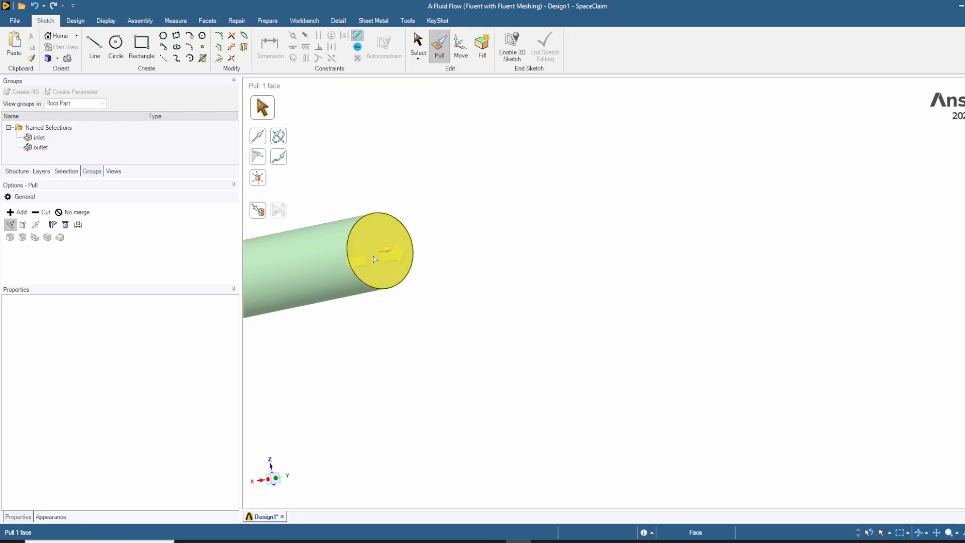
Create a named selection "wall" from the cylindrical side face of the pipe.
{"action": "scroll", "coordinate": [410, 386], "scroll_direction": "down", "scroll_amount": 2}
{"action": "middle_click_drag", "start_coordinate": [397, 415], "coordinate": [791, 352], "text": "shift"}
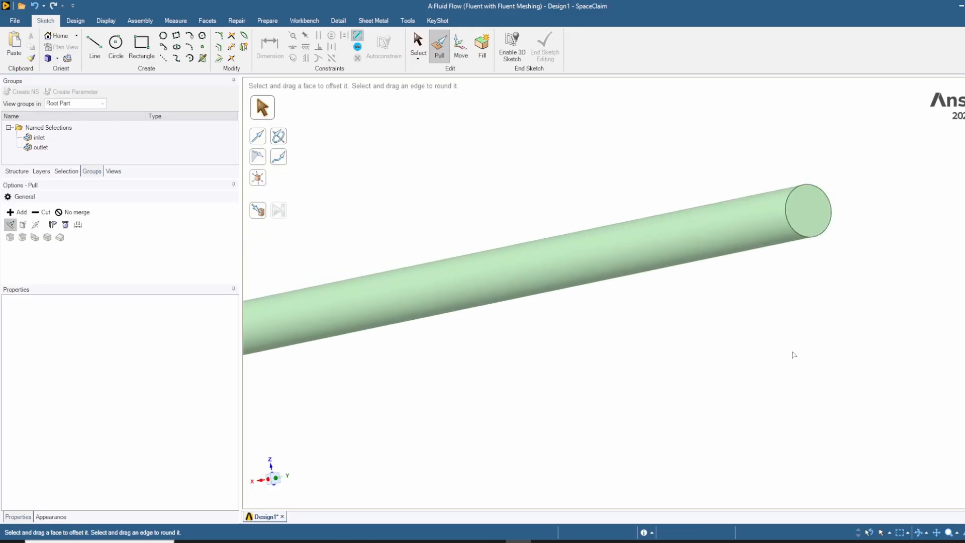
{"action": "left_click", "coordinate": [580, 275]}
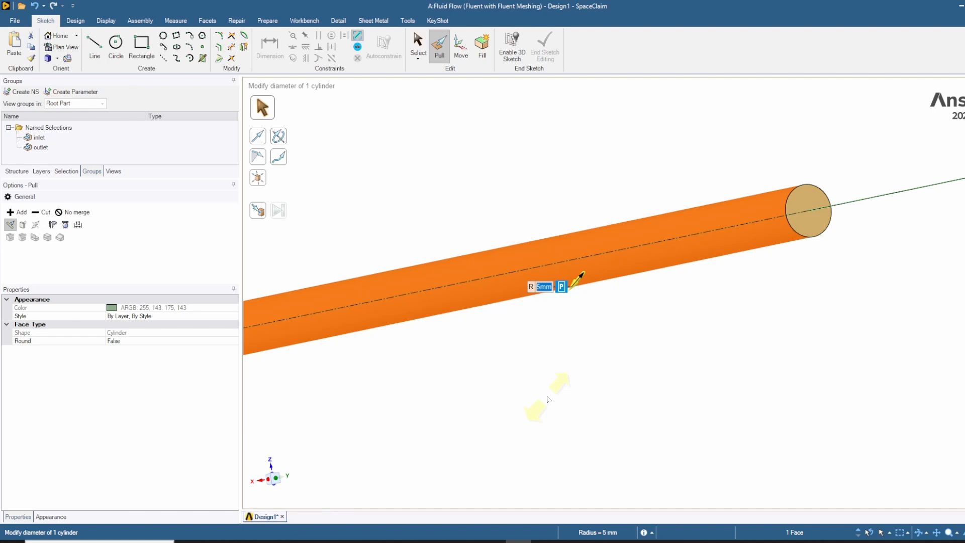
{"action": "left_click", "coordinate": [24, 92]}
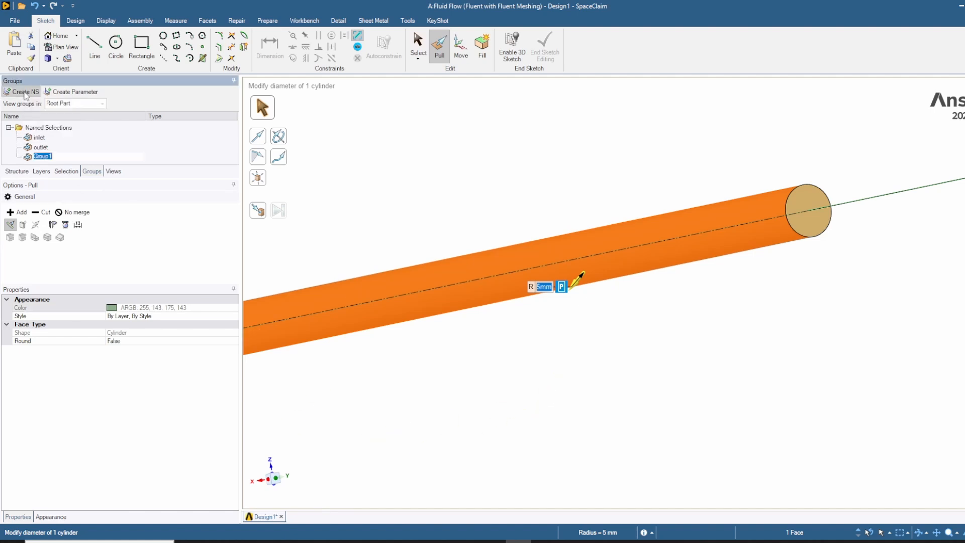
{"action": "type", "text": "wall"}
{"action": "key", "text": "Return"}
Inspect the highlighted wall face along the whole pipe back to the origin end and clear the selection.
{"action": "scroll", "coordinate": [508, 362], "scroll_direction": "up", "scroll_amount": 3}
{"action": "scroll", "coordinate": [506, 358], "scroll_direction": "down", "scroll_amount": 5}
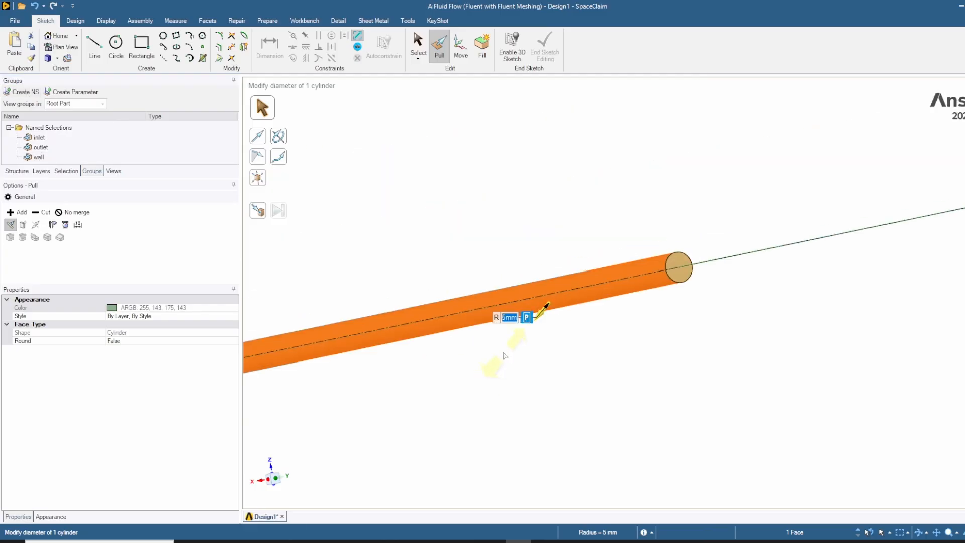
{"action": "scroll", "coordinate": [505, 355], "scroll_direction": "down", "scroll_amount": 1}
{"action": "middle_click_drag", "start_coordinate": [489, 404], "coordinate": [442, 340]}
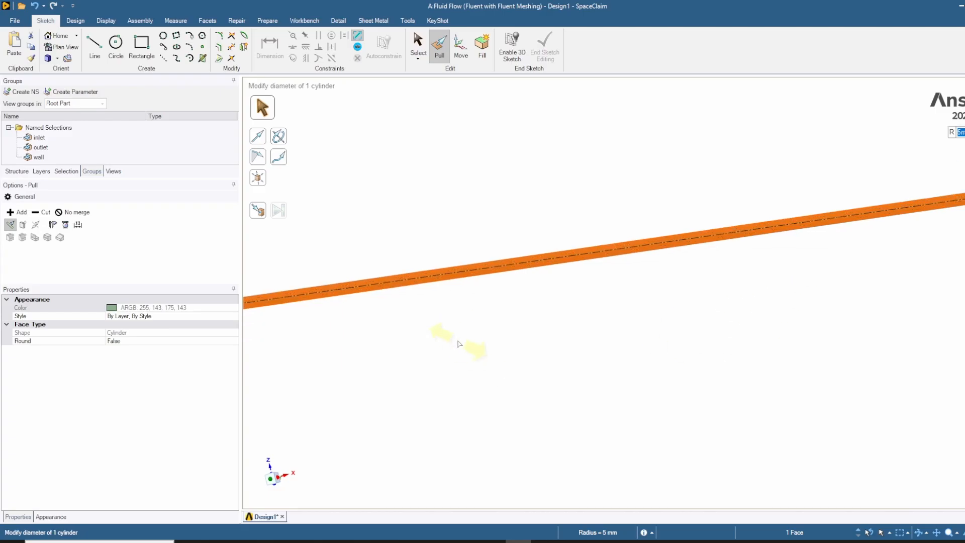
{"action": "scroll", "coordinate": [454, 362], "scroll_direction": "down", "scroll_amount": 5}
{"action": "middle_click_drag", "start_coordinate": [448, 389], "coordinate": [754, 302], "text": "ctrl"}
{"action": "scroll", "coordinate": [482, 374], "scroll_direction": "up", "scroll_amount": 2}
{"action": "scroll", "coordinate": [455, 362], "scroll_direction": "down", "scroll_amount": 5}
{"action": "middle_click_drag", "start_coordinate": [421, 375], "coordinate": [584, 347], "text": "ctrl"}
{"action": "scroll", "coordinate": [448, 335], "scroll_direction": "up", "scroll_amount": 5}
{"action": "scroll", "coordinate": [552, 327], "scroll_direction": "up", "scroll_amount": 4}
{"action": "scroll", "coordinate": [559, 288], "scroll_direction": "up", "scroll_amount": 2}
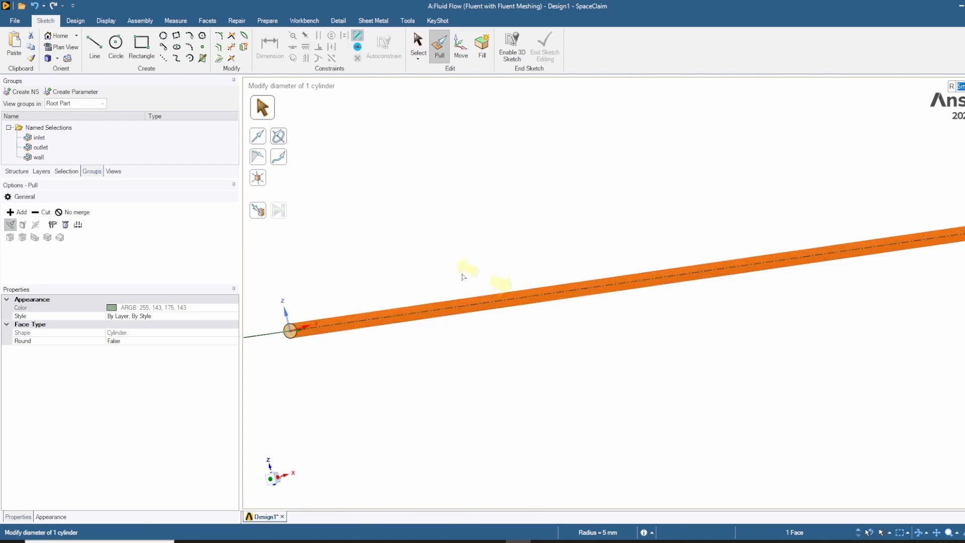
{"action": "left_click", "coordinate": [398, 267]}
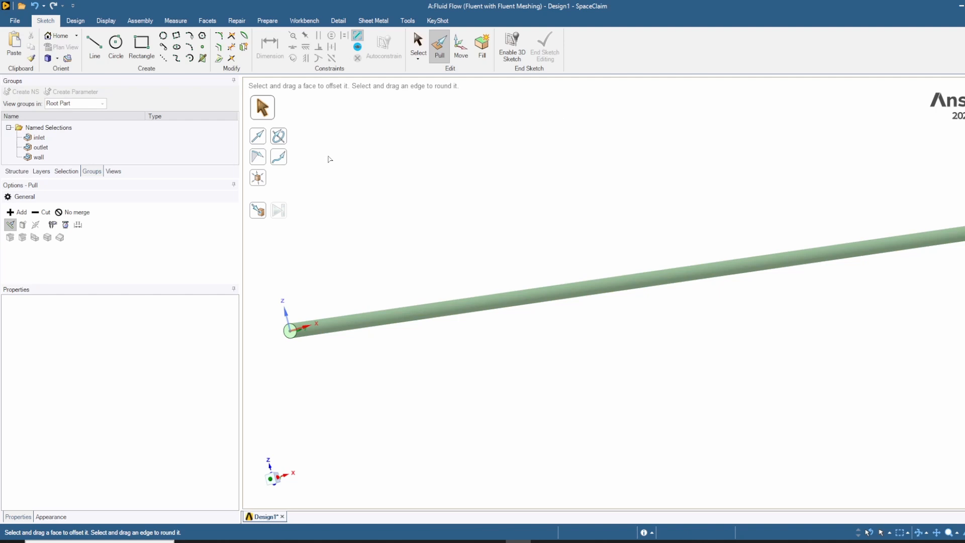
Start saving the design under a different name and browse to D:\Documents\UMP2425\SEM 2\BHA4732.
{"action": "left_click", "coordinate": [14, 21]}
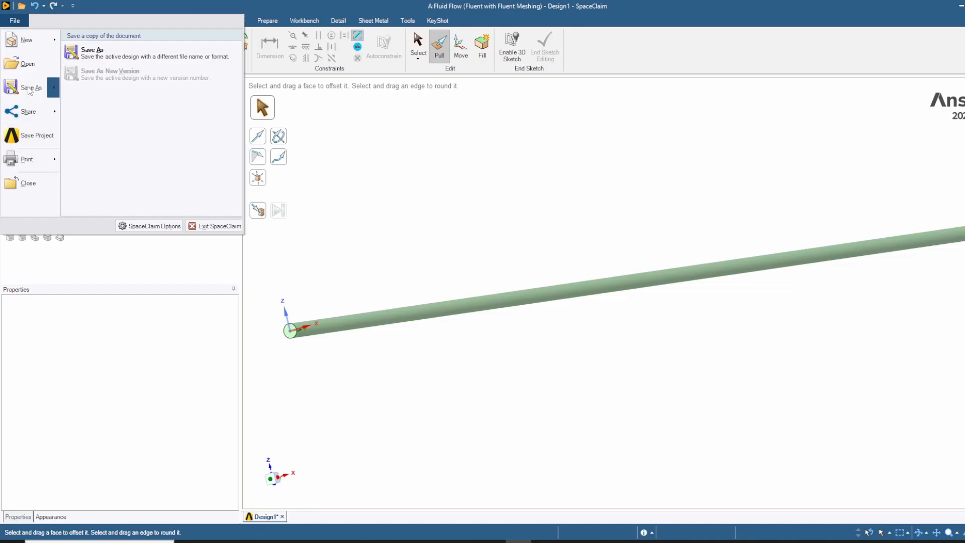
{"action": "left_click", "coordinate": [29, 89]}
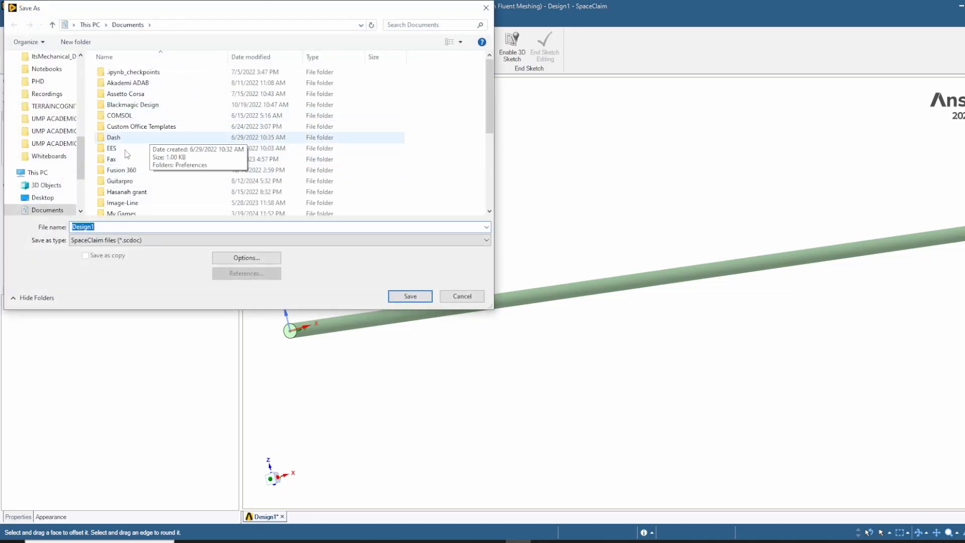
{"action": "scroll", "coordinate": [51, 166], "scroll_direction": "down", "scroll_amount": 3}
{"action": "left_click", "coordinate": [55, 185]}
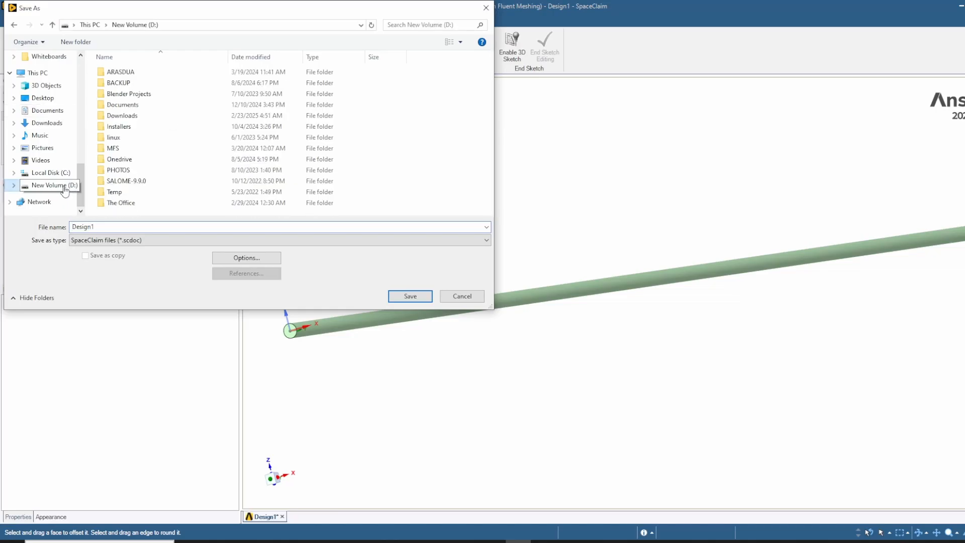
{"action": "double_click", "coordinate": [127, 106]}
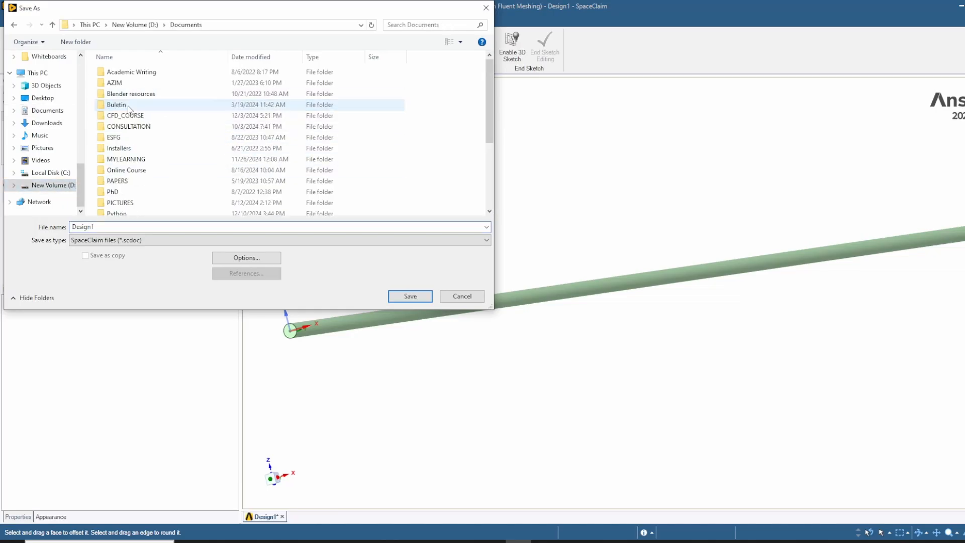
{"action": "scroll", "coordinate": [129, 156], "scroll_direction": "down", "scroll_amount": 3}
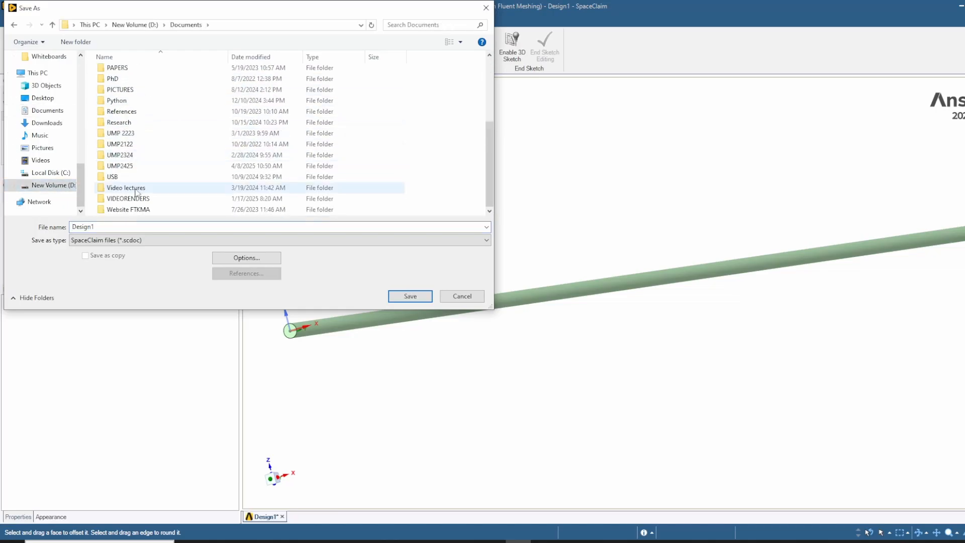
{"action": "double_click", "coordinate": [130, 167]}
{"action": "double_click", "coordinate": [119, 83]}
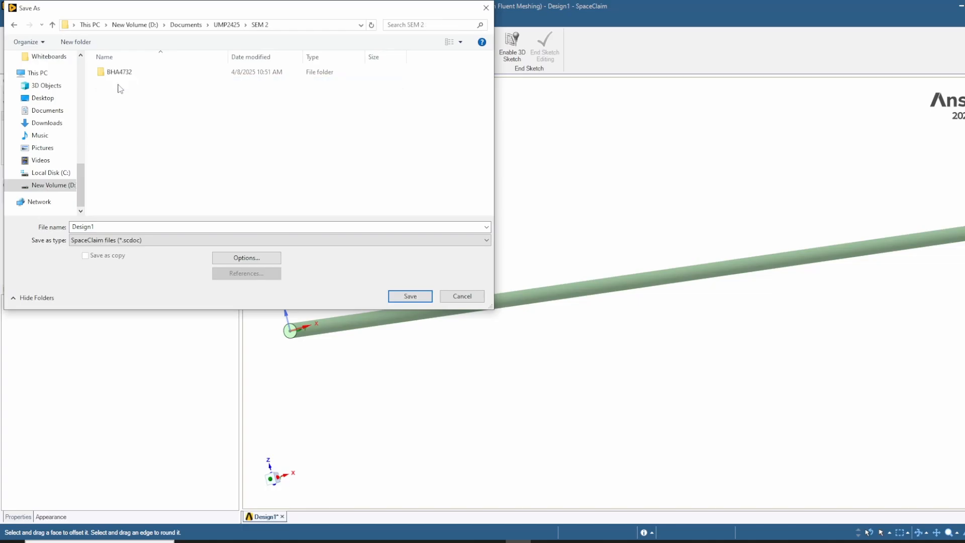
{"action": "double_click", "coordinate": [119, 73]}
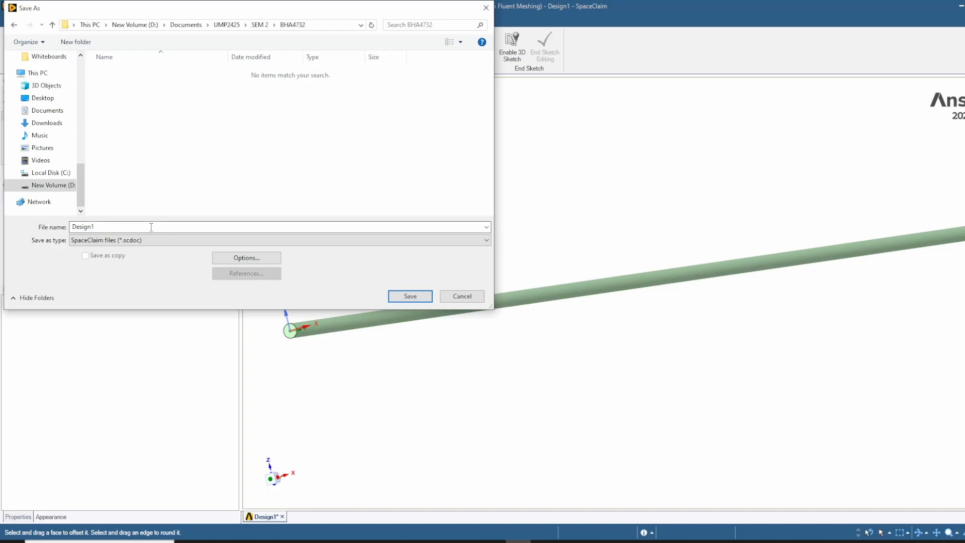
Save the design in this folder as the SpaceClaim file "pipe".
{"action": "left_click_drag", "start_coordinate": [201, 6], "coordinate": [563, 42]}
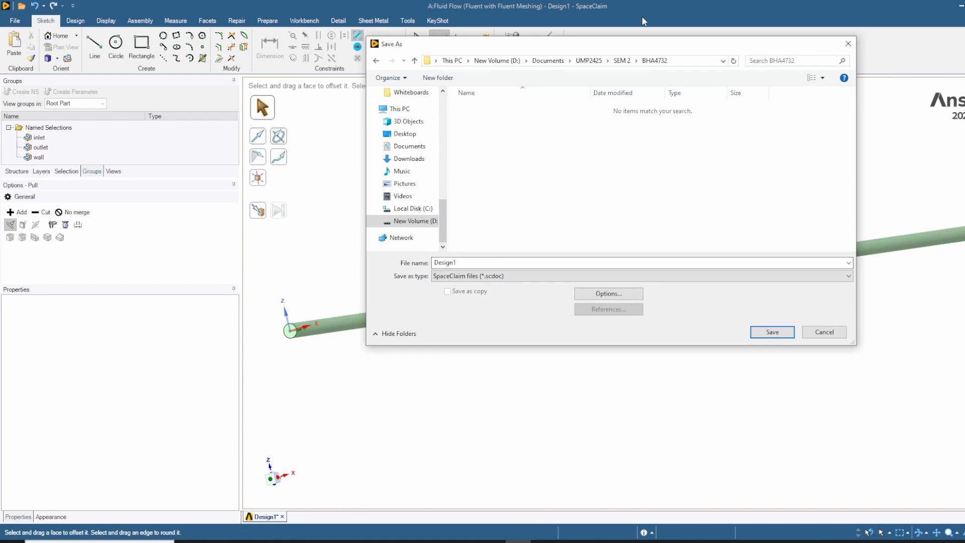
{"action": "double_click", "coordinate": [472, 262]}
{"action": "type", "text": "pipe"}
{"action": "left_click", "coordinate": [782, 335]}
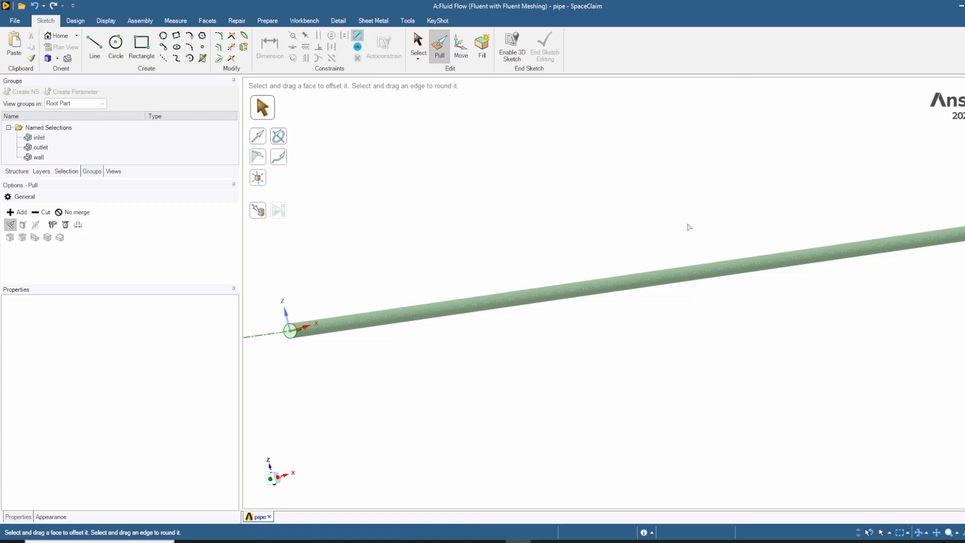
Start saving the Workbench project from SpaceClaim and browse to D:\Documents\UMP2425\SEM 2\BHA4732.
{"action": "left_click", "coordinate": [18, 23]}
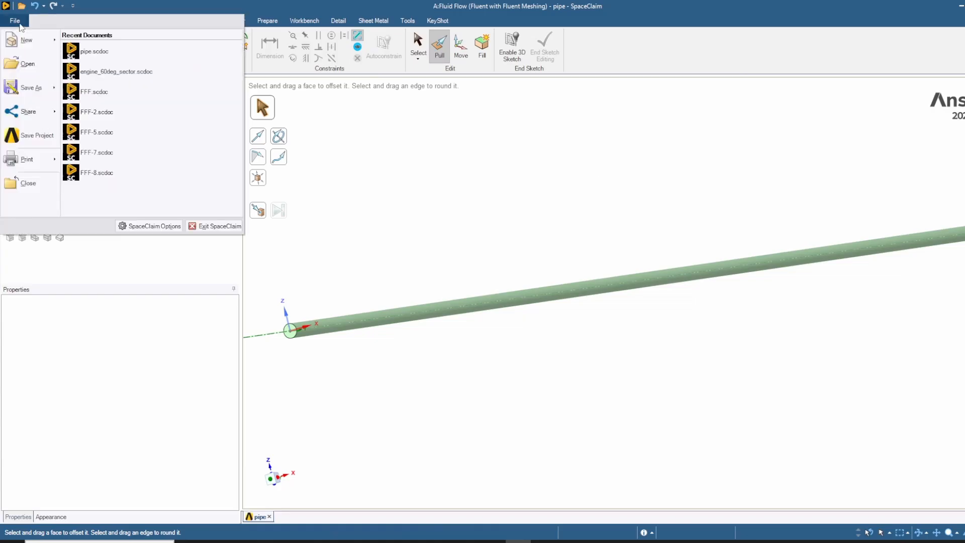
{"action": "left_click", "coordinate": [36, 135]}
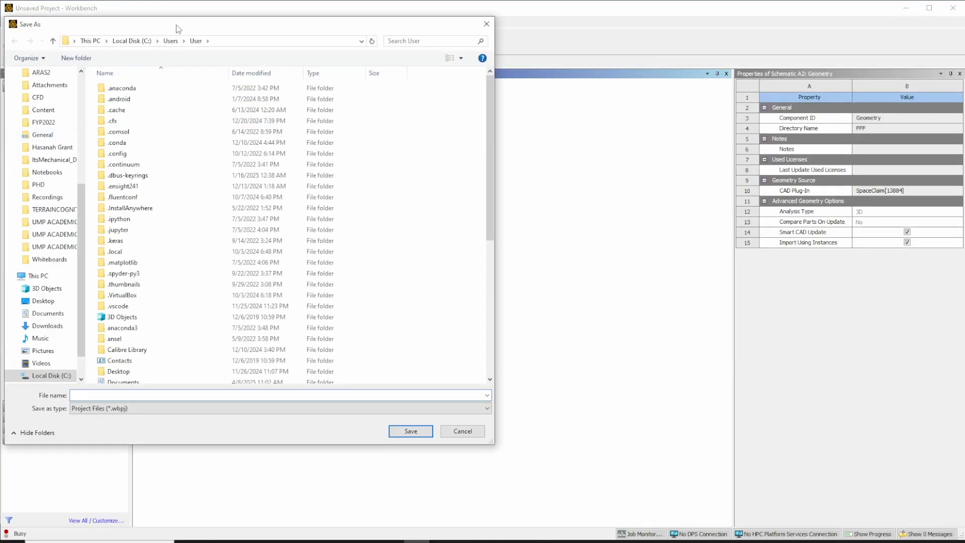
{"action": "scroll", "coordinate": [70, 319], "scroll_direction": "down", "scroll_amount": 1}
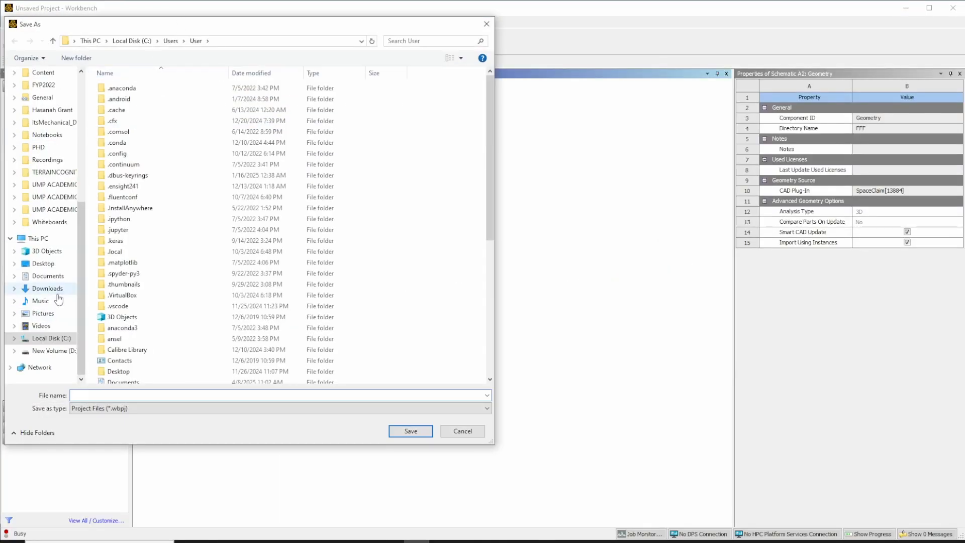
{"action": "left_click", "coordinate": [53, 350]}
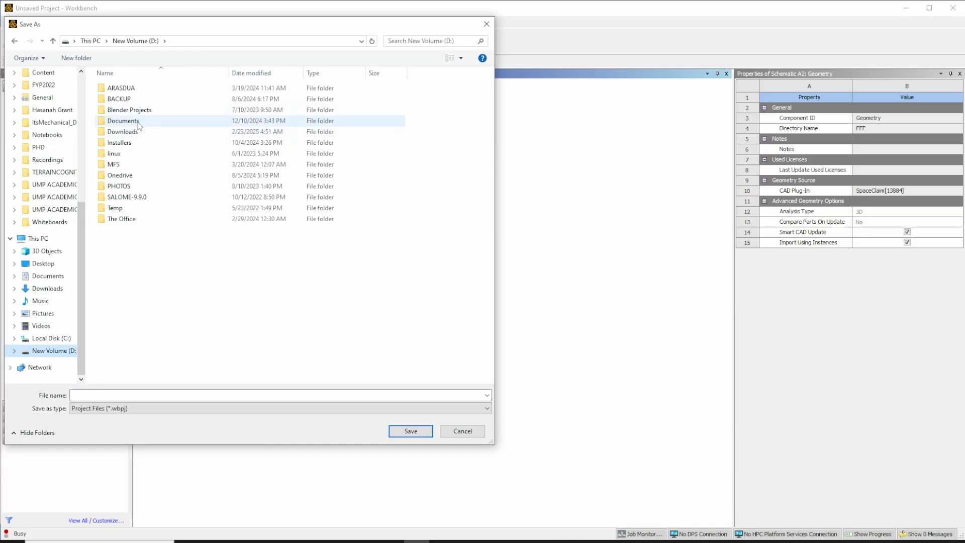
{"action": "double_click", "coordinate": [140, 122]}
{"action": "double_click", "coordinate": [121, 295]}
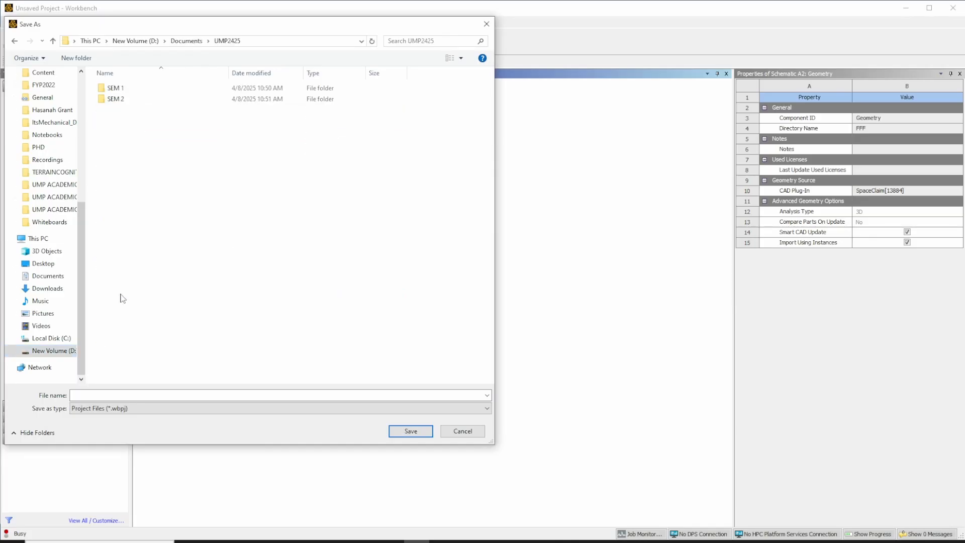
{"action": "double_click", "coordinate": [121, 100]}
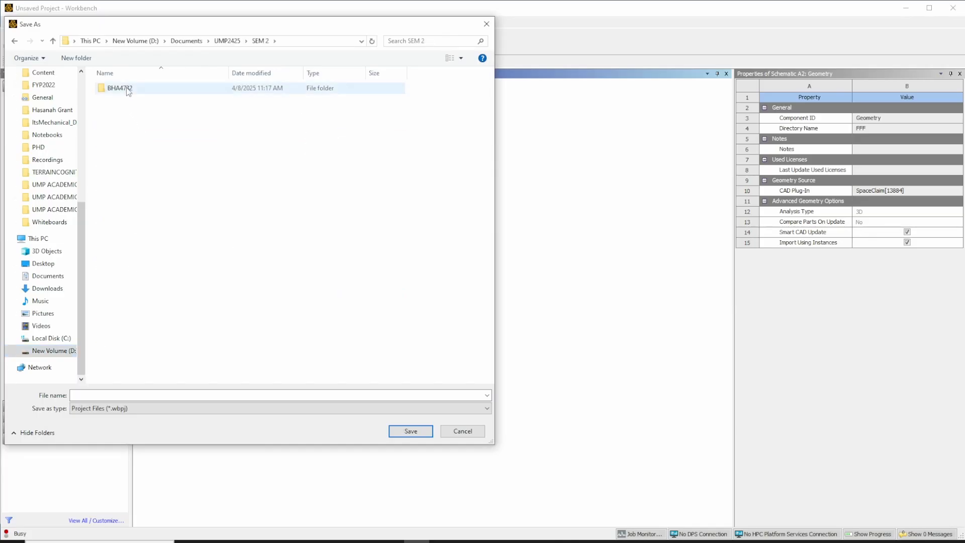
{"action": "double_click", "coordinate": [129, 91]}
Save the project as "laminar_pipe_flow" with the Project Files (*.wbpj) type.
{"action": "left_click", "coordinate": [173, 395]}
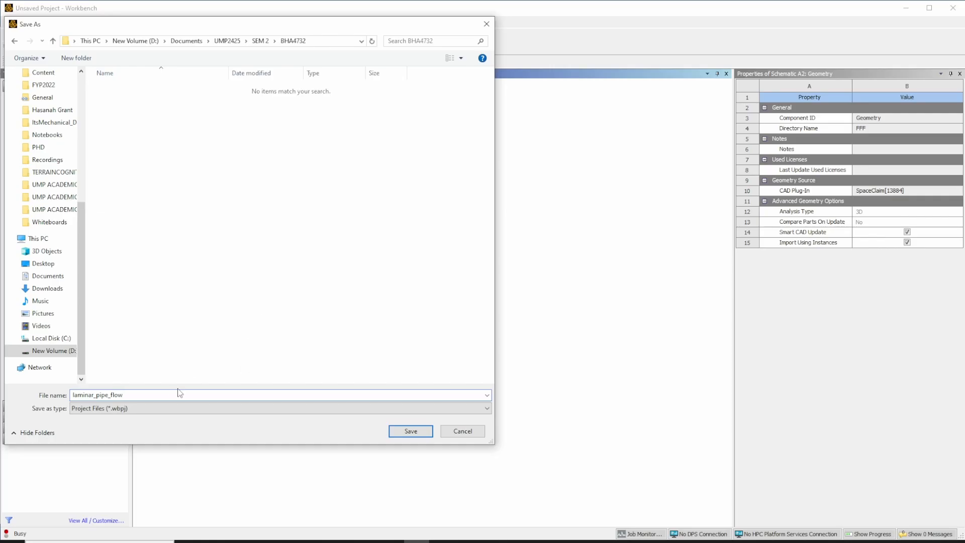
{"action": "left_click", "coordinate": [148, 408]}
{"action": "left_click", "coordinate": [138, 419]}
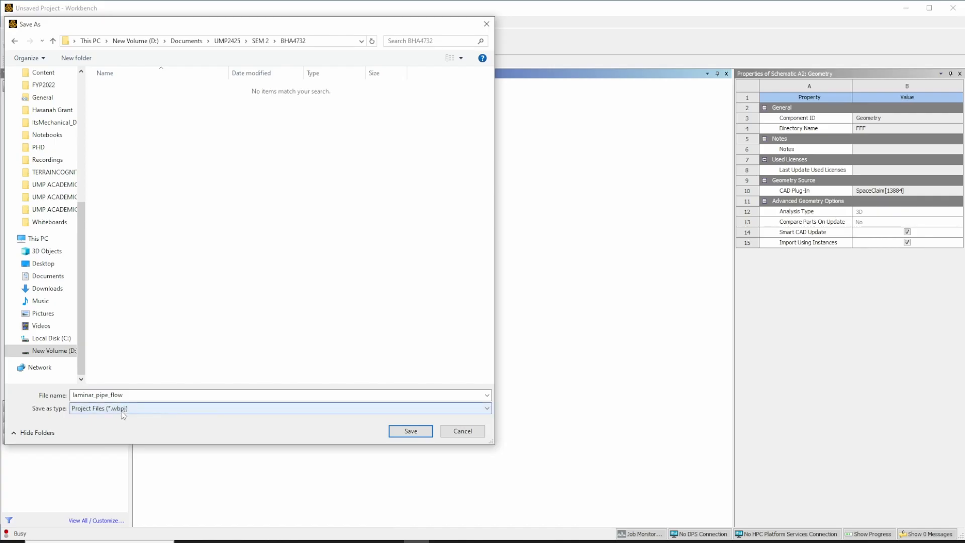
{"action": "left_click", "coordinate": [404, 432]}
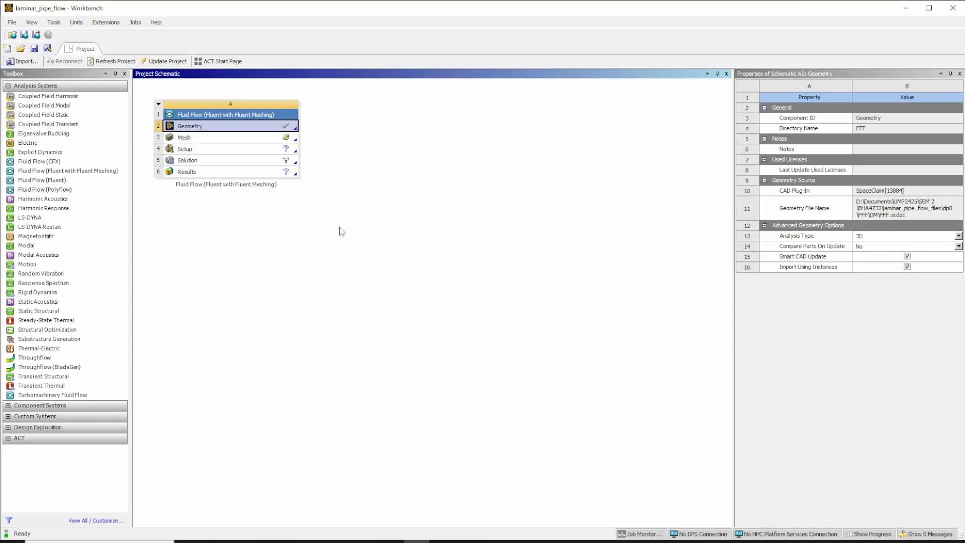
Switch to File Explorer, open the BHA4732 folder and widen the Type column to read the saved files' types.
{"action": "left_click", "coordinate": [352, 137]}
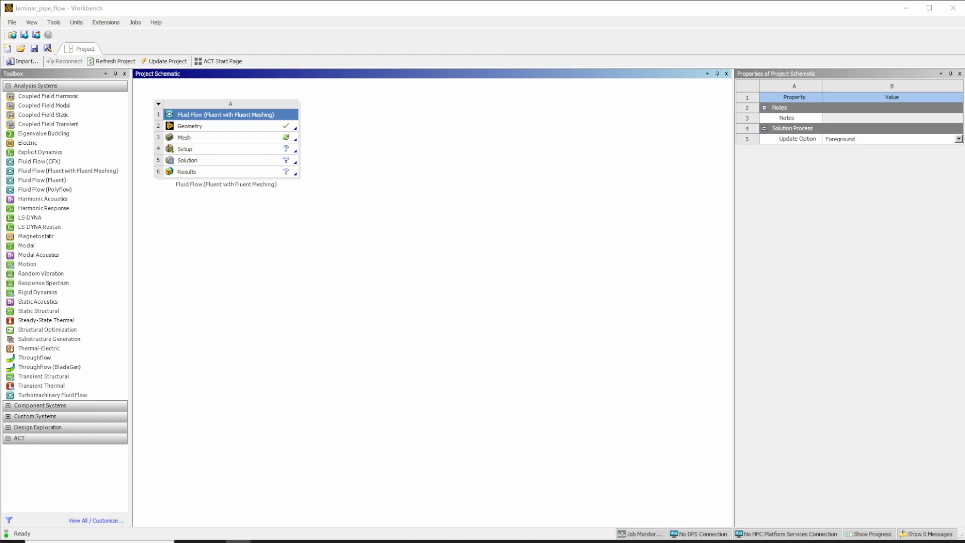
{"action": "left_click_drag", "start_coordinate": [448, 31], "coordinate": [303, 23]}
{"action": "double_click", "coordinate": [242, 126]}
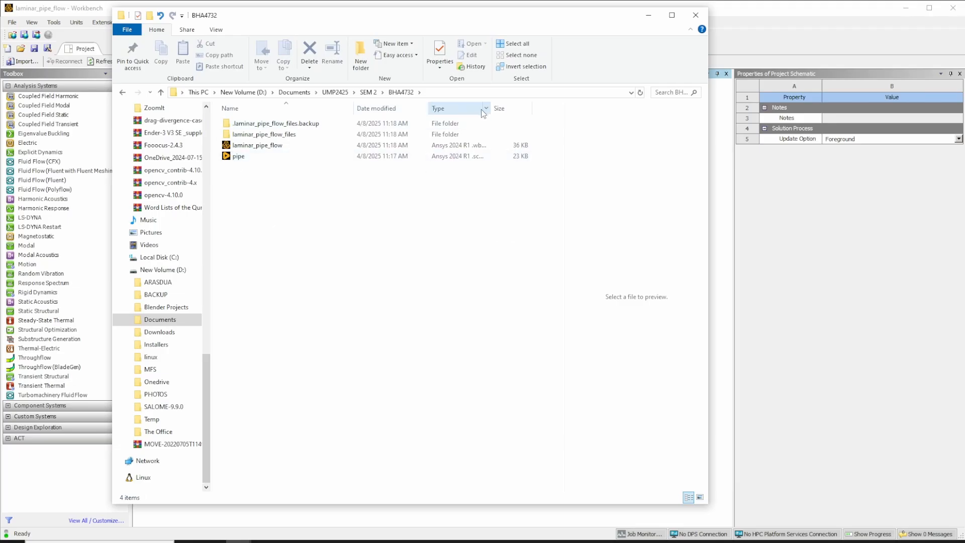
{"action": "left_click_drag", "start_coordinate": [489, 108], "coordinate": [552, 109]}
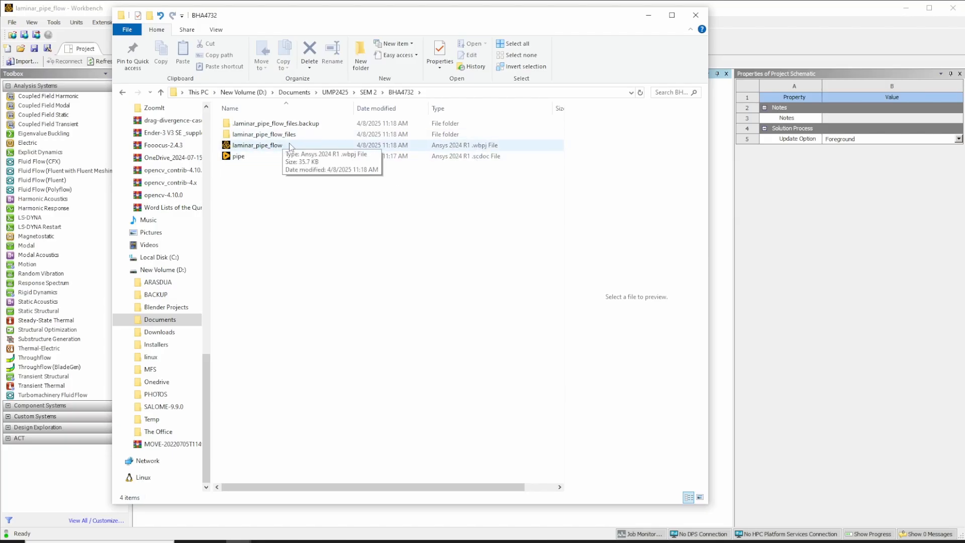
Examine the contents of the laminar_pipe_flow_files folder and its dp0 subfolder, and return to the Workbench project.
{"action": "double_click", "coordinate": [282, 134]}
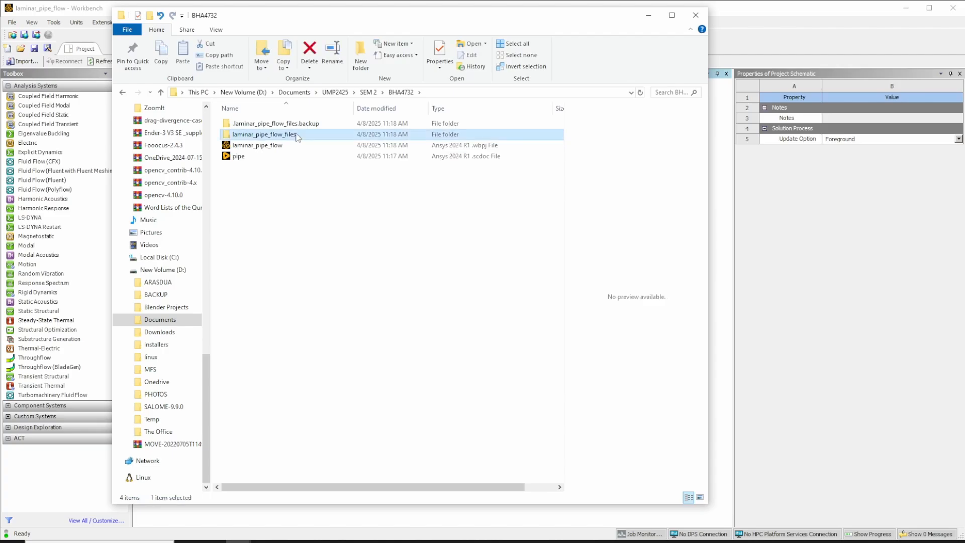
{"action": "left_click", "coordinate": [401, 93]}
{"action": "double_click", "coordinate": [289, 138]}
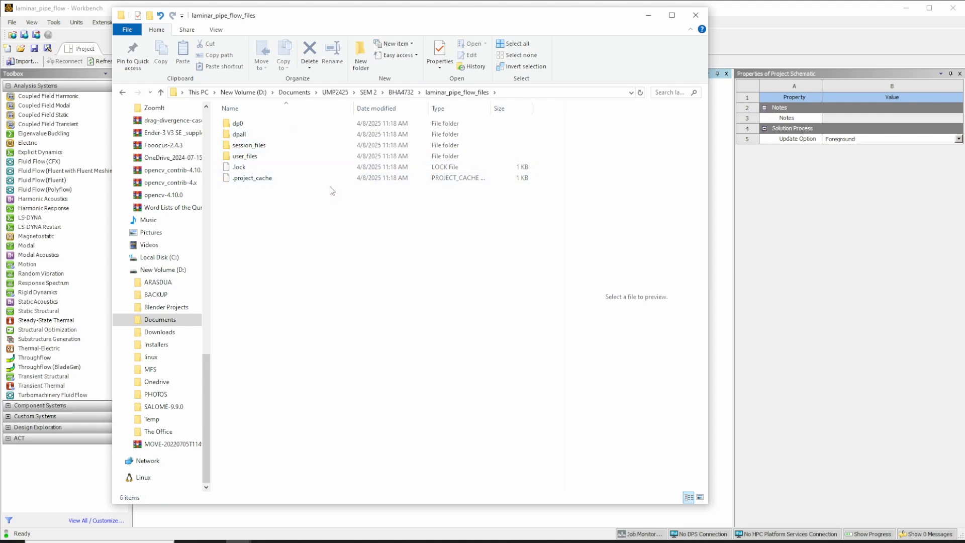
{"action": "double_click", "coordinate": [502, 123]}
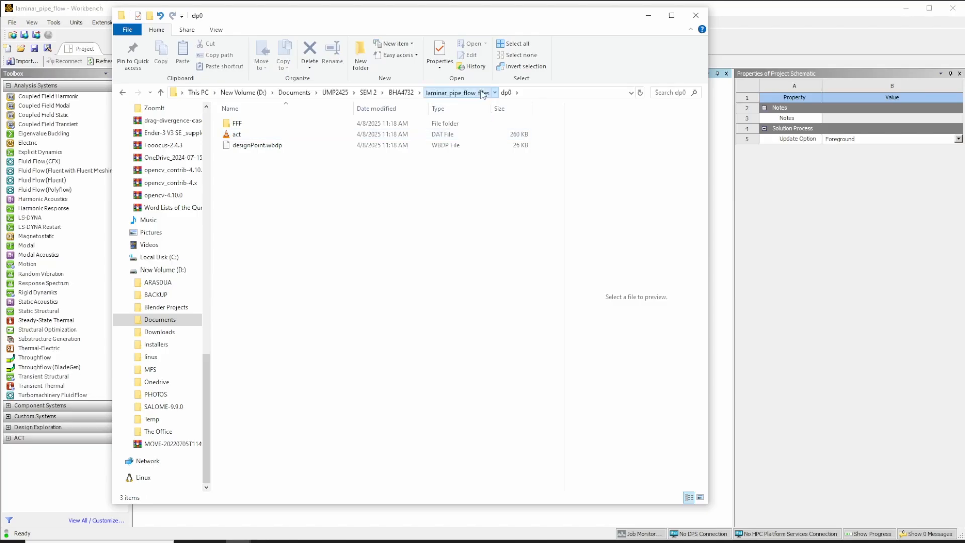
{"action": "left_click", "coordinate": [481, 94]}
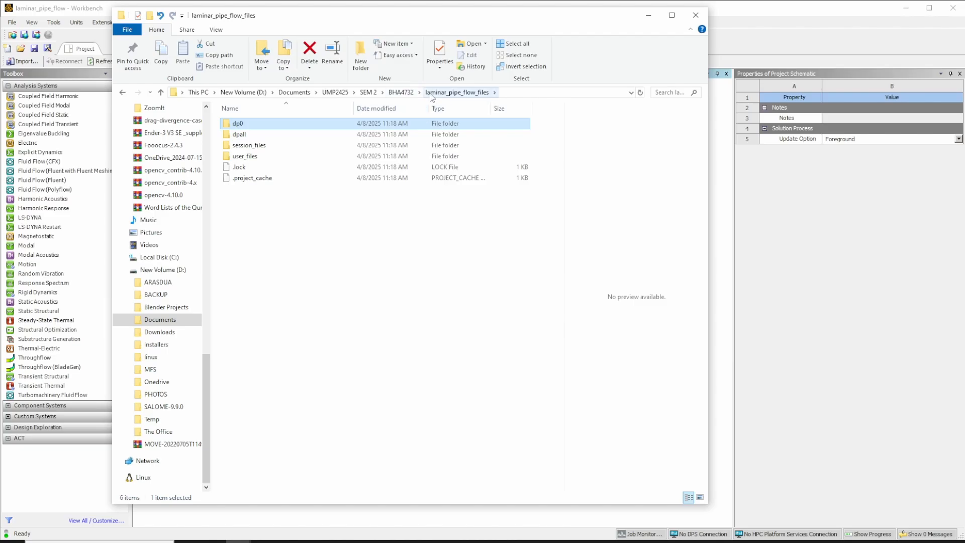
{"action": "left_click", "coordinate": [404, 93]}
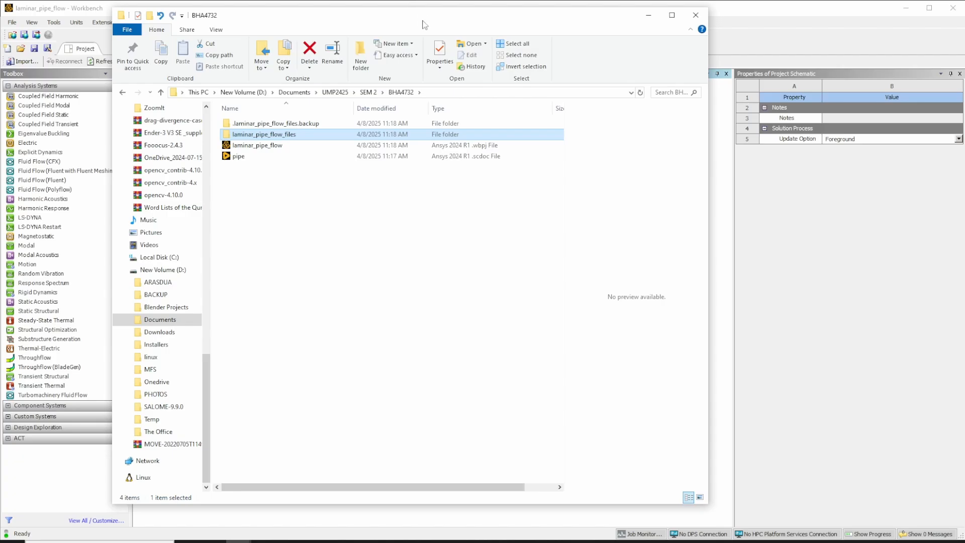
{"action": "left_click_drag", "start_coordinate": [424, 16], "coordinate": [964, 5]}
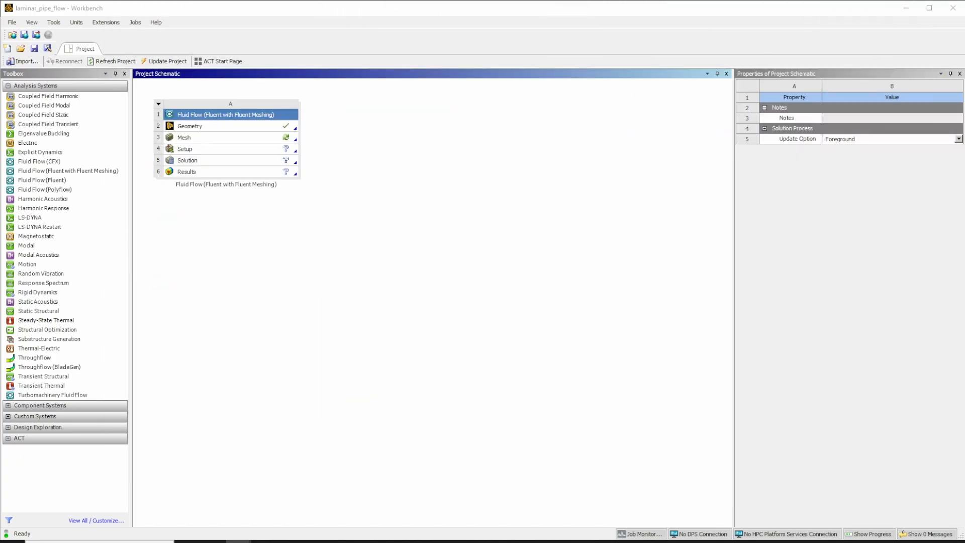